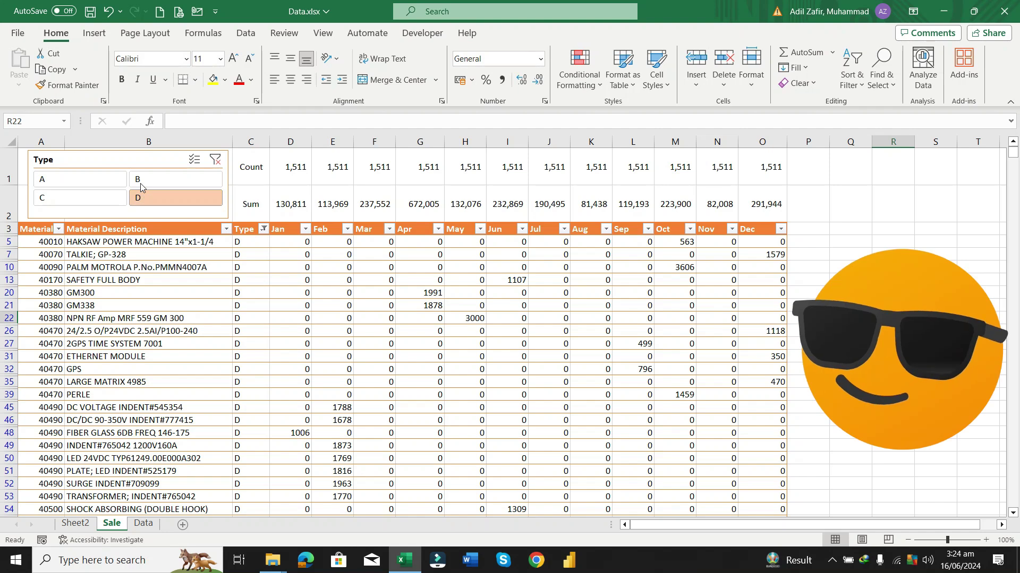
# Step: Preview the slicer filtering by switching between Types A, C, D and B, ending on D
pyautogui.click(103, 181)
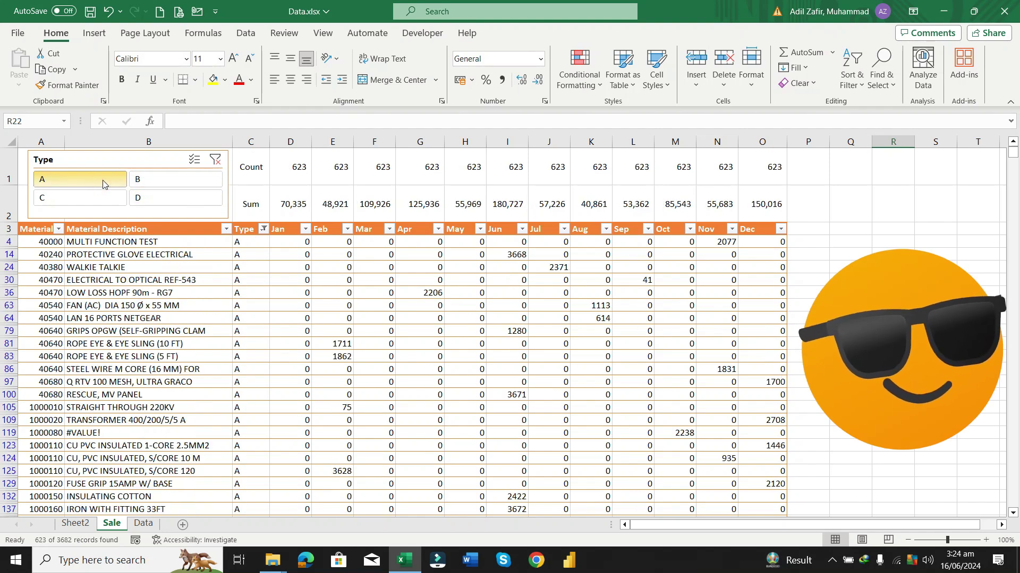
pyautogui.click(107, 197)
pyautogui.click(146, 190)
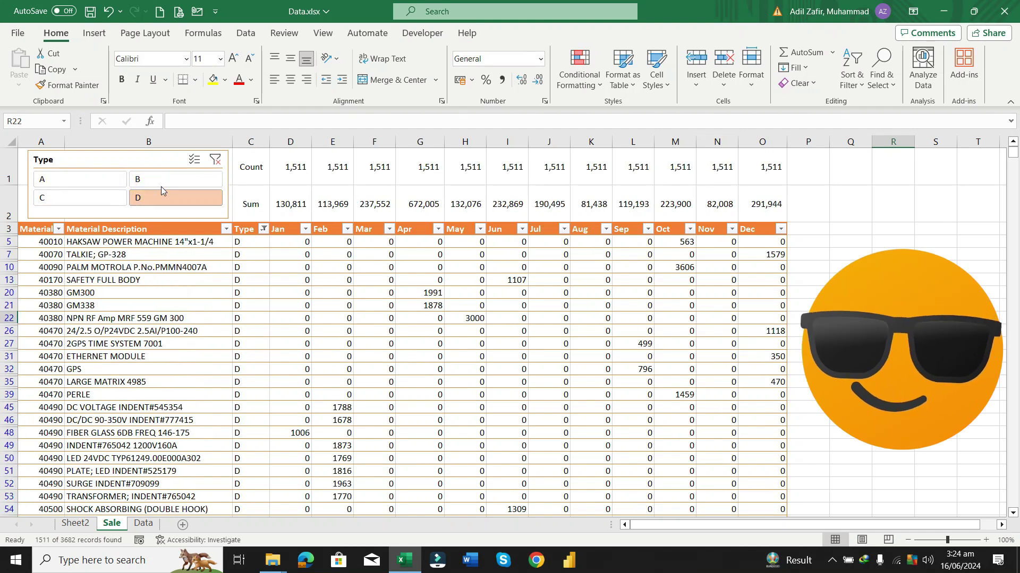
pyautogui.click(164, 179)
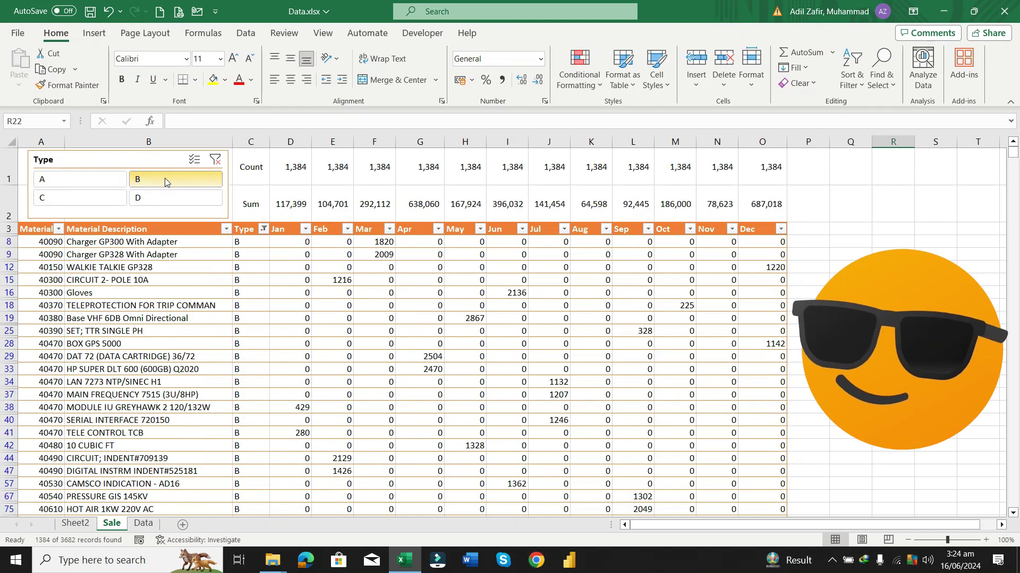
pyautogui.click(116, 181)
pyautogui.click(106, 197)
pyautogui.click(156, 204)
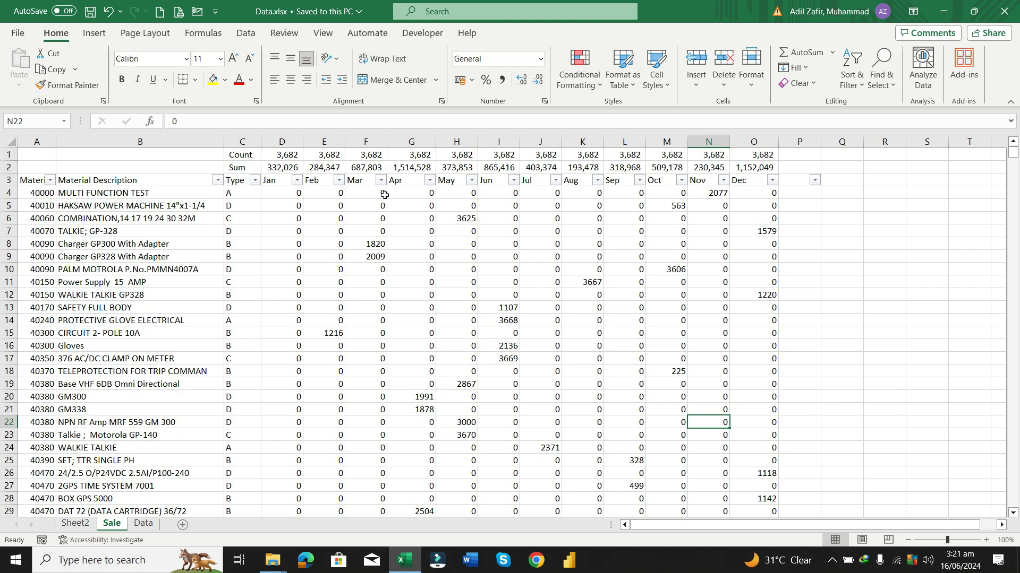
# Step: Inspect the Count and Sum labels in C1 and C2
pyautogui.click(254, 152)
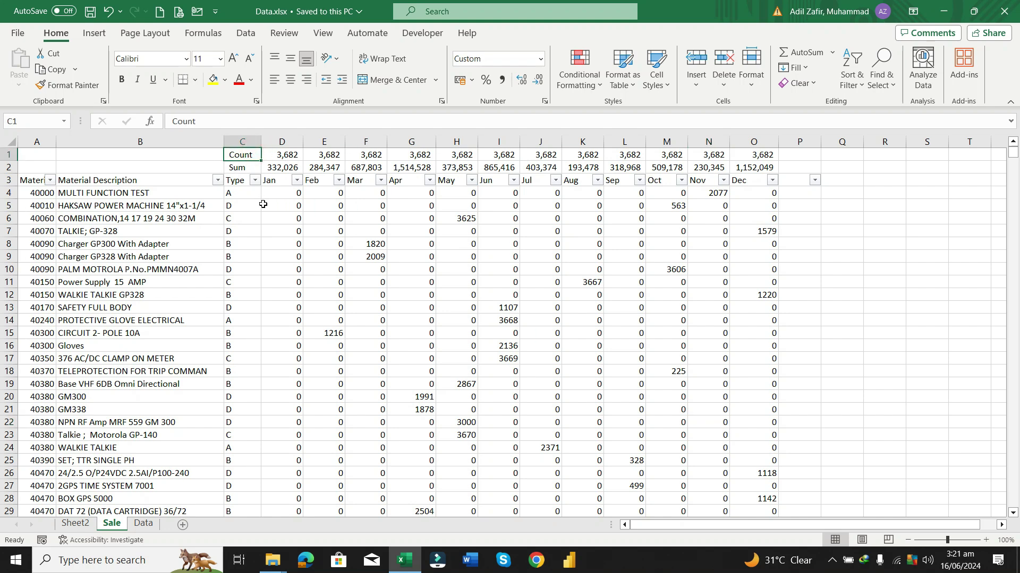
pyautogui.hotkey('shift', 'Down')
pyautogui.hotkey('shift', 'Up')
pyautogui.hotkey('shift', 'Down')
pyautogui.hotkey('shift', 'Up')
pyautogui.press('Down')
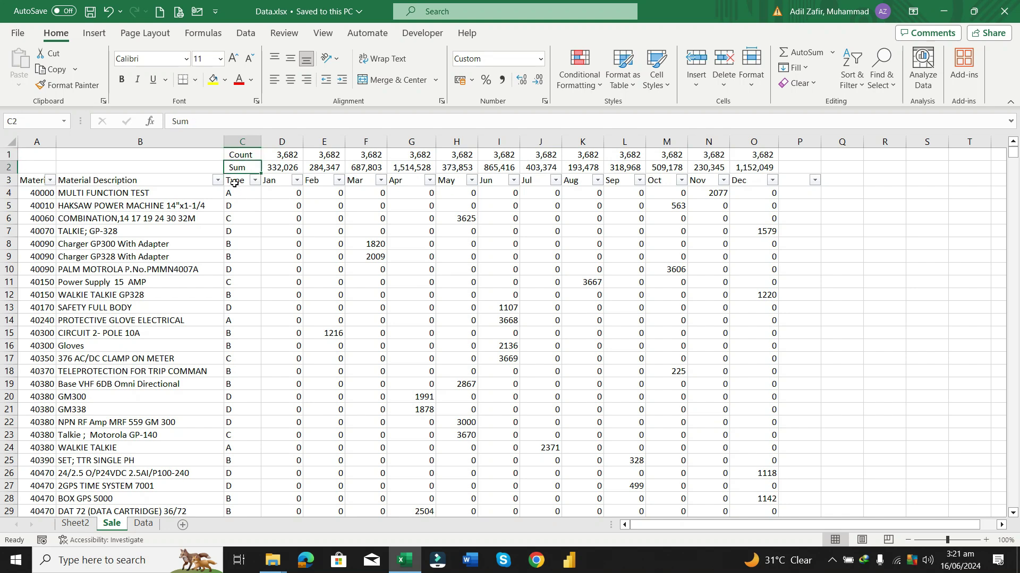
# Step: Filter the Type column to show only Type A
pyautogui.click(255, 180)
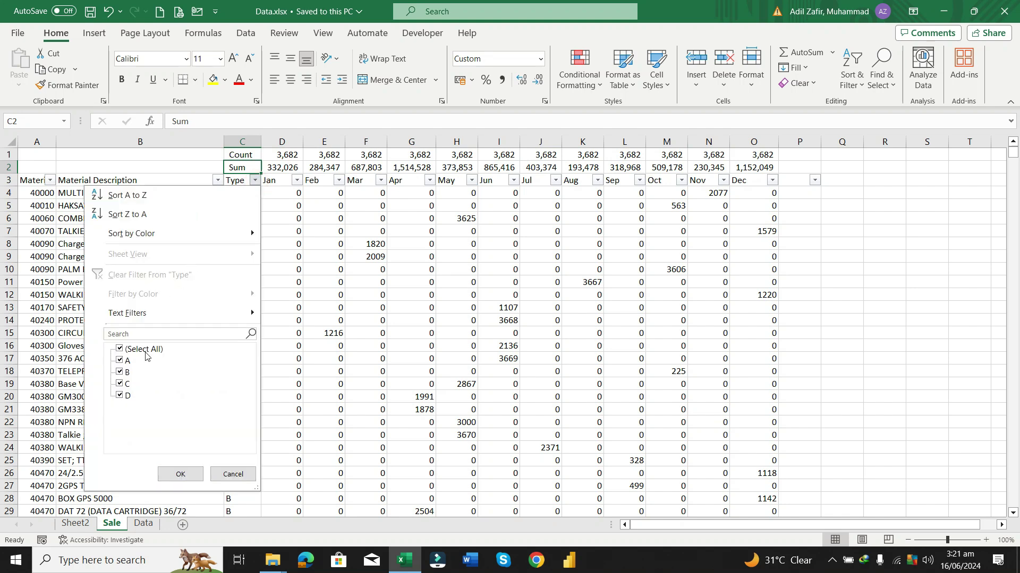
pyautogui.click(145, 346)
pyautogui.click(128, 361)
pyautogui.press('Return')
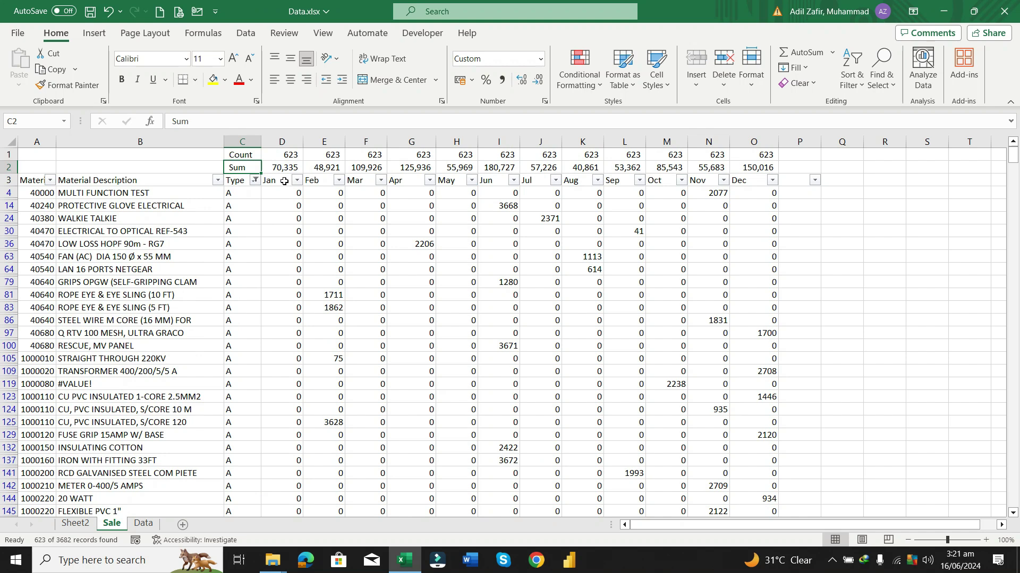
# Step: Select the visible Type and Jan values, then check the SUBTOTAL formula in D2
pyautogui.click(227, 194)
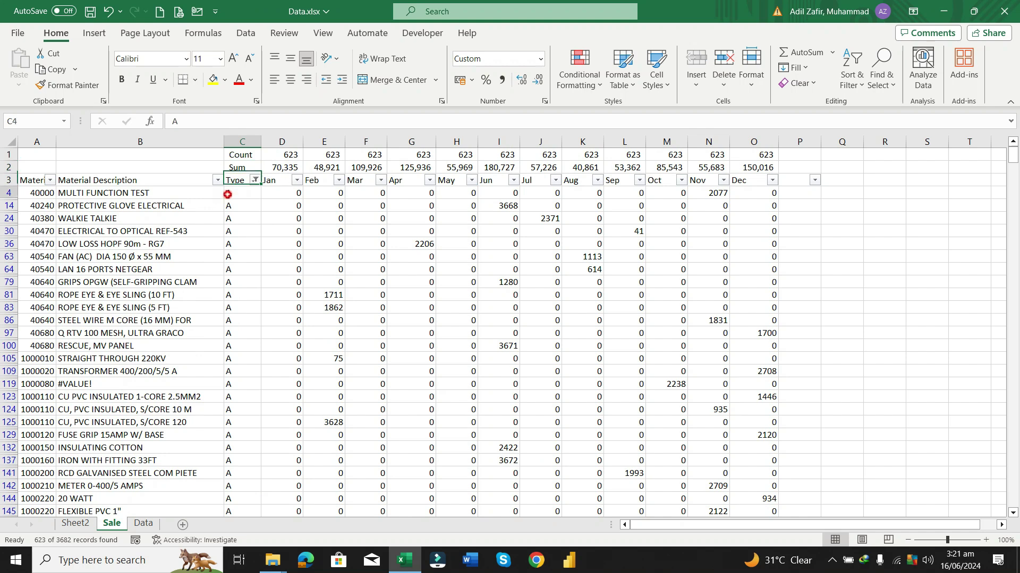
pyautogui.hotkey('ctrl', 'shift', 'Down')
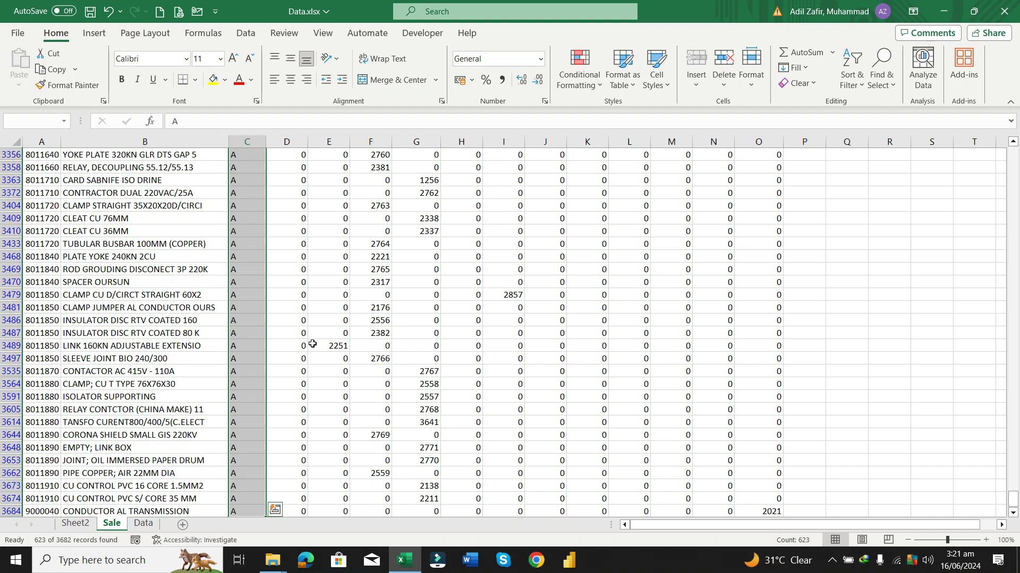
pyautogui.press('Right')
pyautogui.hotkey('ctrl', 'shift', 'Down')
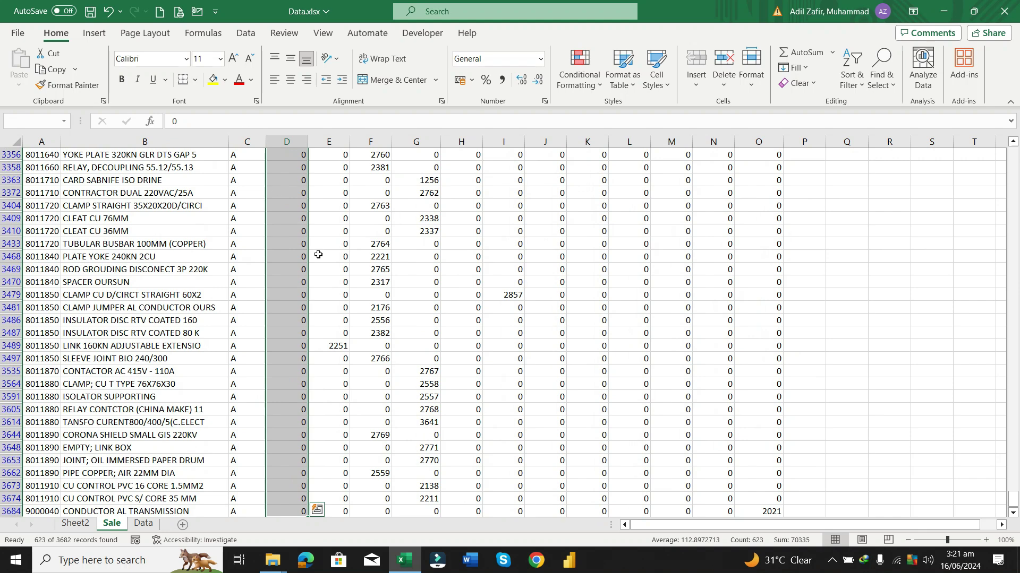
pyautogui.hotkey('ctrl', 'Up')
pyautogui.click(285, 167)
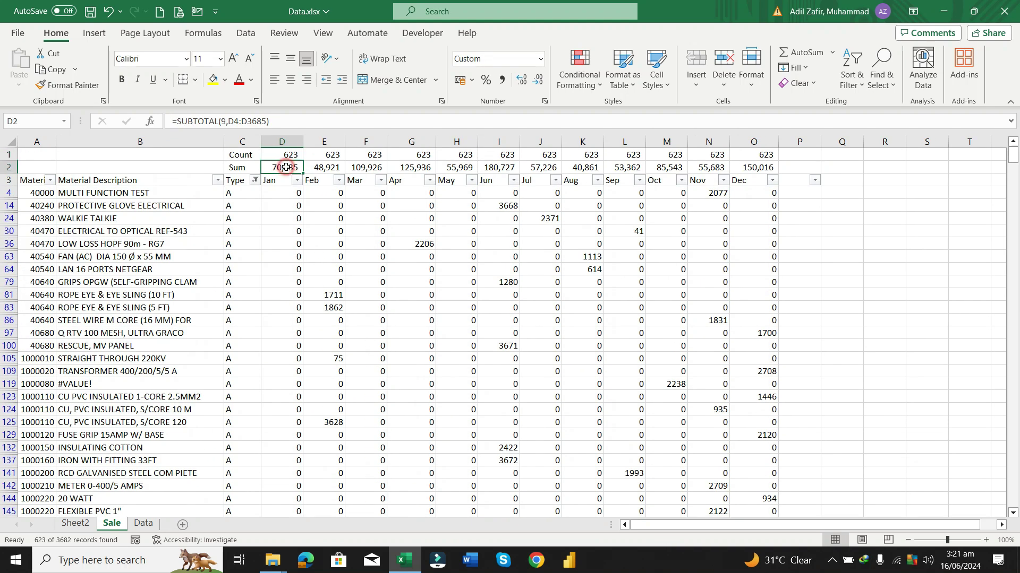
# Step: Filter the Type column to show only Types B and C
pyautogui.click(255, 180)
pyautogui.click(119, 360)
pyautogui.press('Down')
pyautogui.press('space')
pyautogui.press('Down')
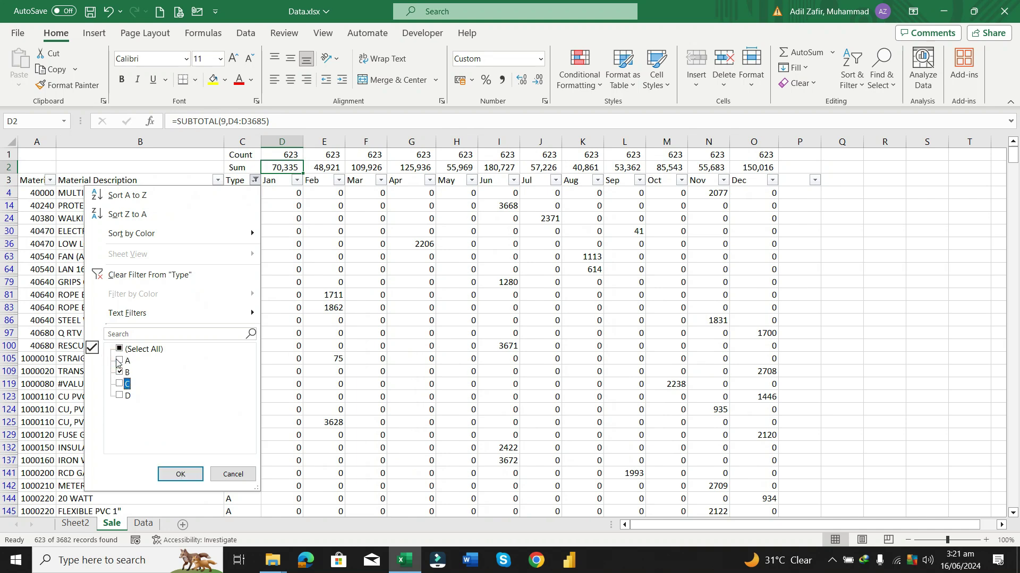
pyautogui.press('Return')
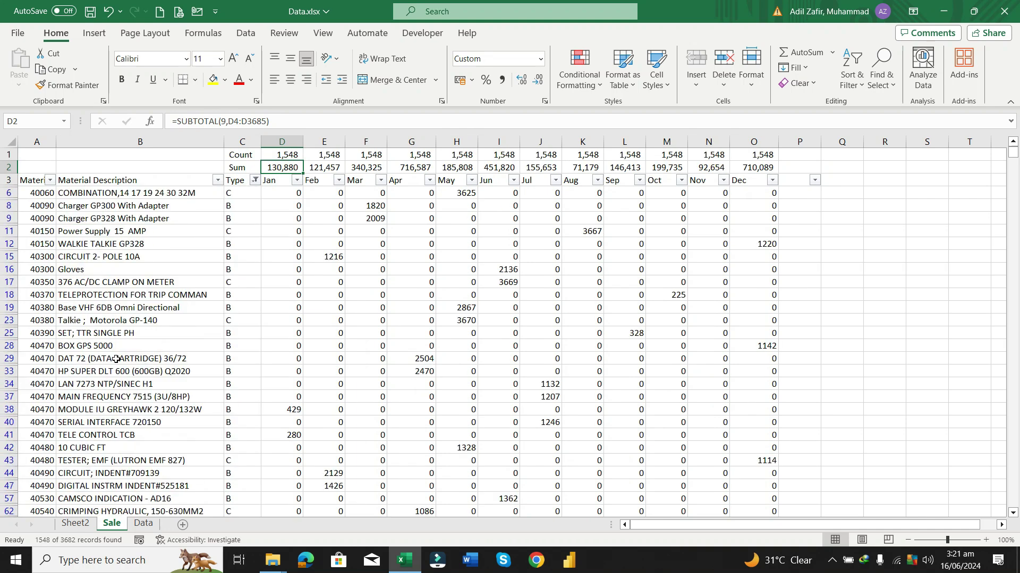
# Step: Change the Type filter to show only Type D
pyautogui.click(255, 180)
pyautogui.click(120, 372)
pyautogui.press('Down')
pyautogui.press('space')
pyautogui.press('Down')
pyautogui.press('space')
pyautogui.press('Return')
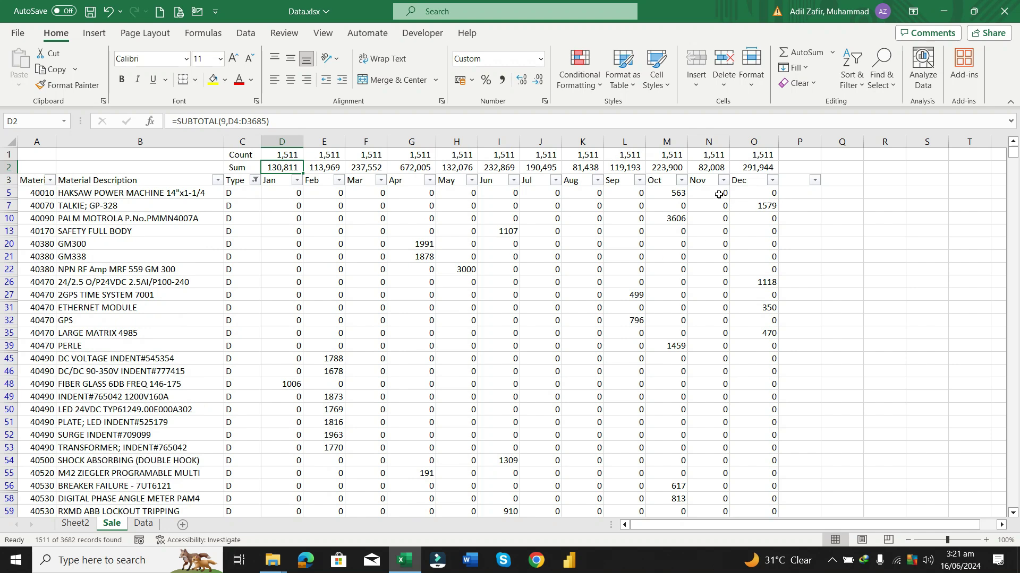
# Step: Tick (Select All) in the Type filter to restore all 3,682 records
pyautogui.click(256, 182)
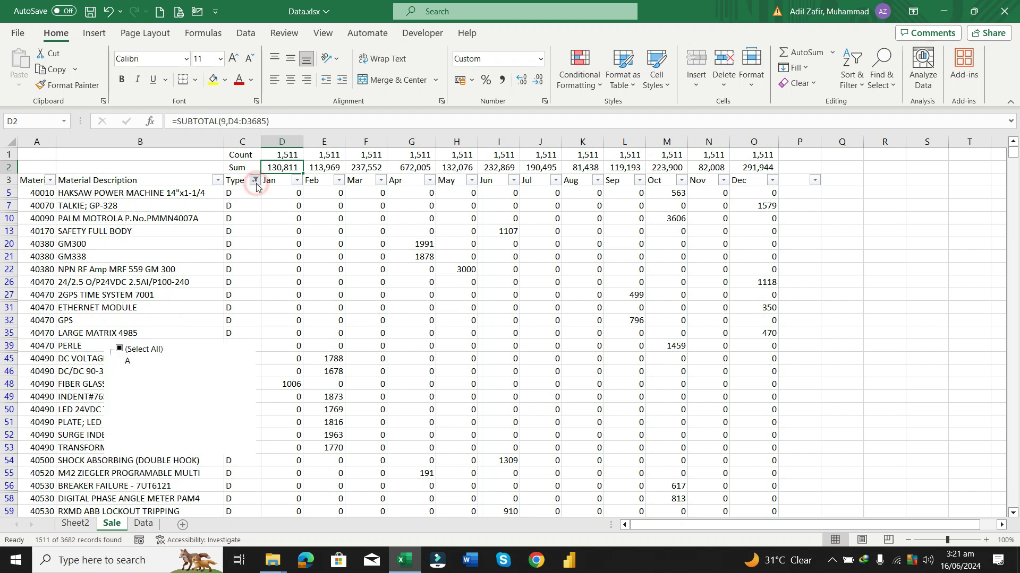
pyautogui.click(135, 351)
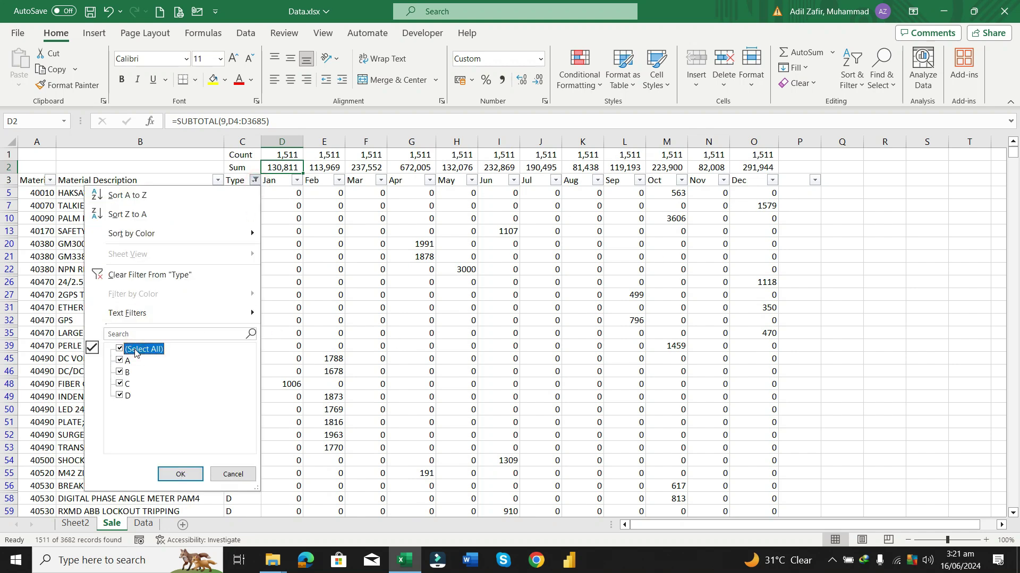
pyautogui.press('Return')
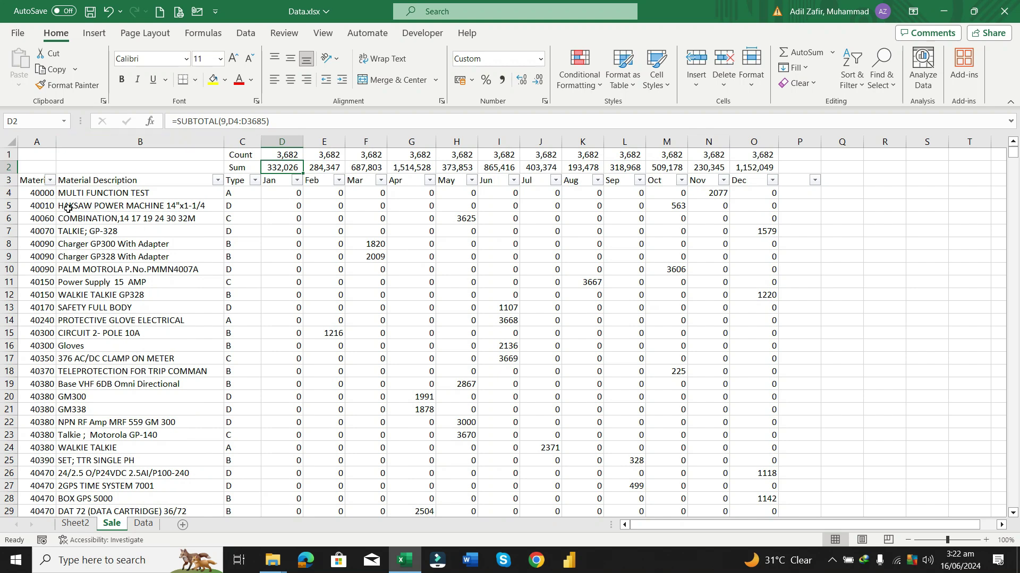
pyautogui.click(141, 255)
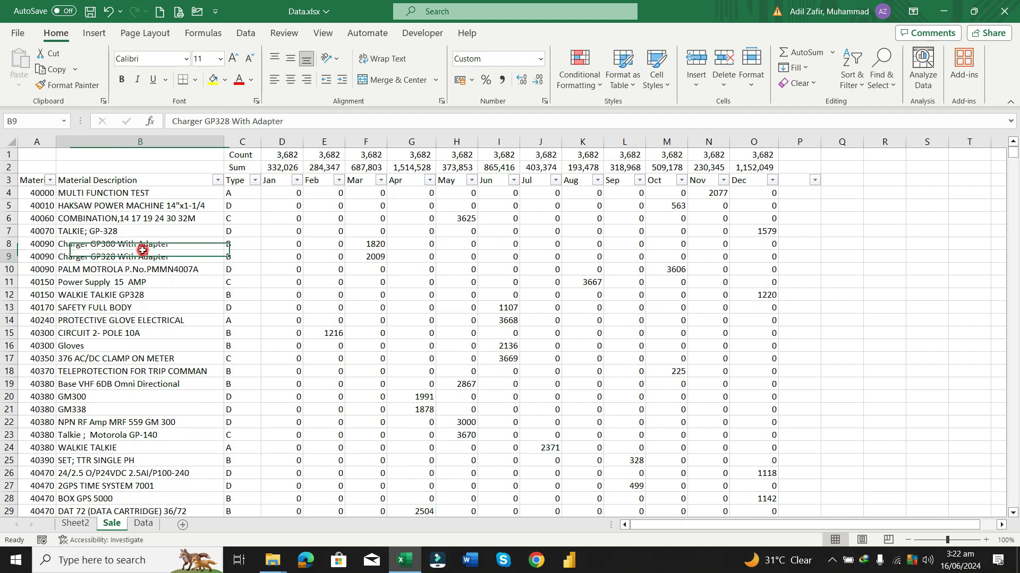
pyautogui.click(255, 181)
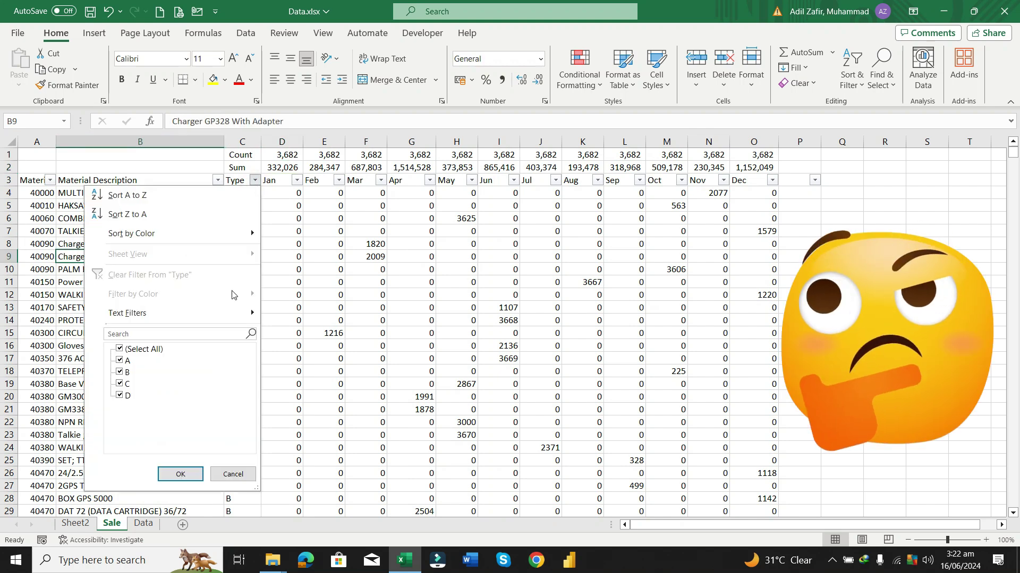
pyautogui.click(137, 350)
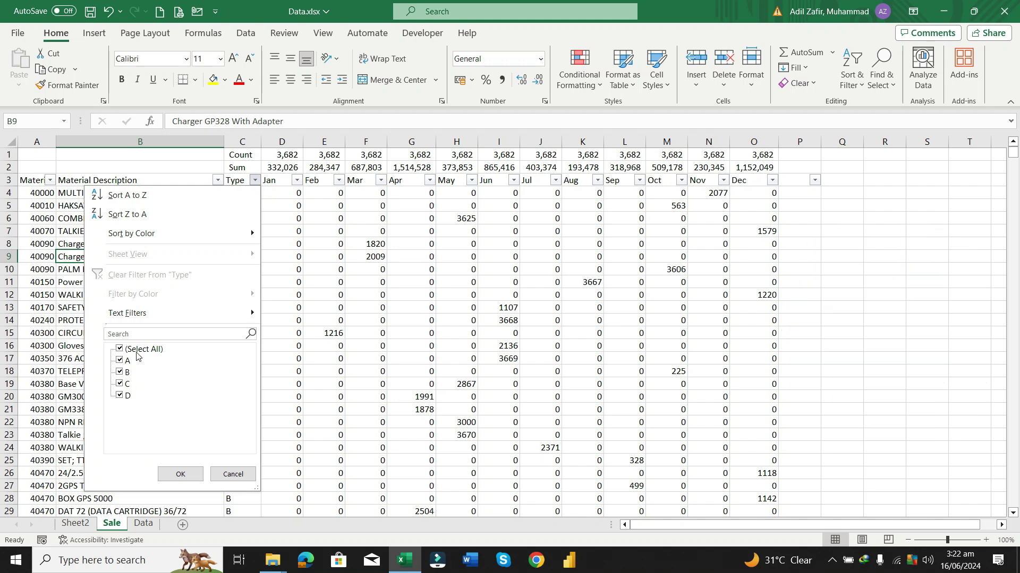
pyautogui.click(127, 373)
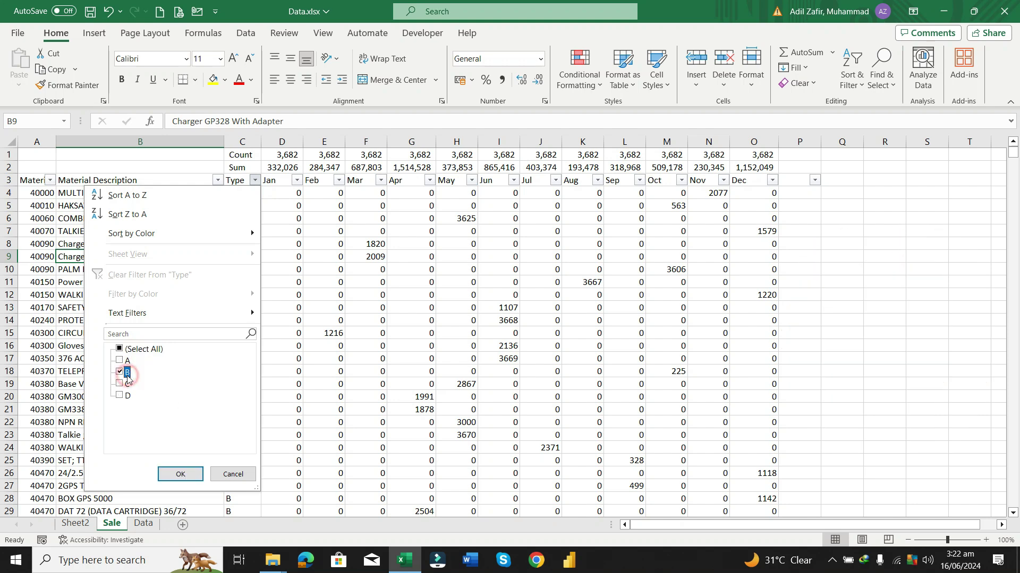
pyautogui.click(181, 474)
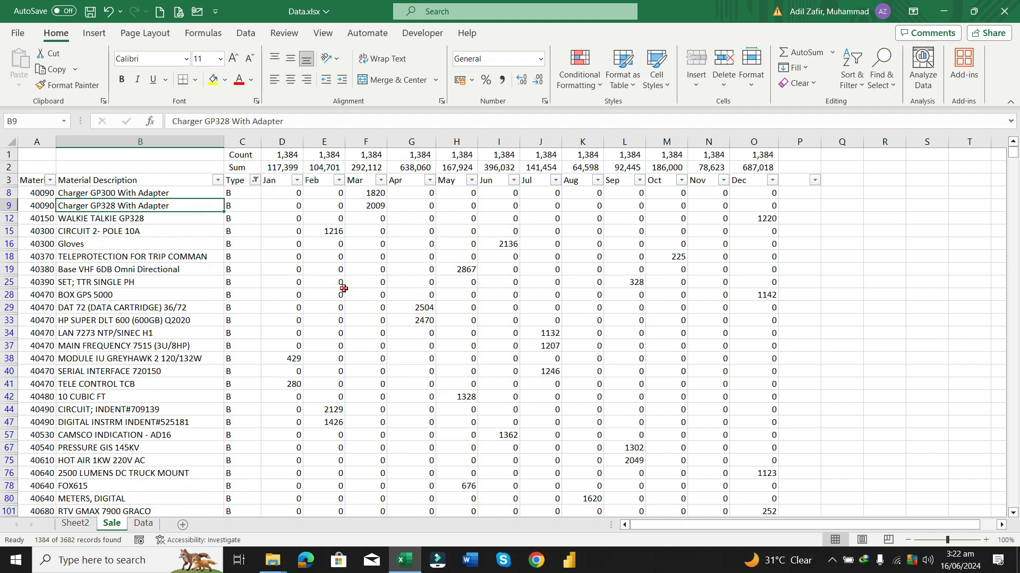
pyautogui.click(344, 289)
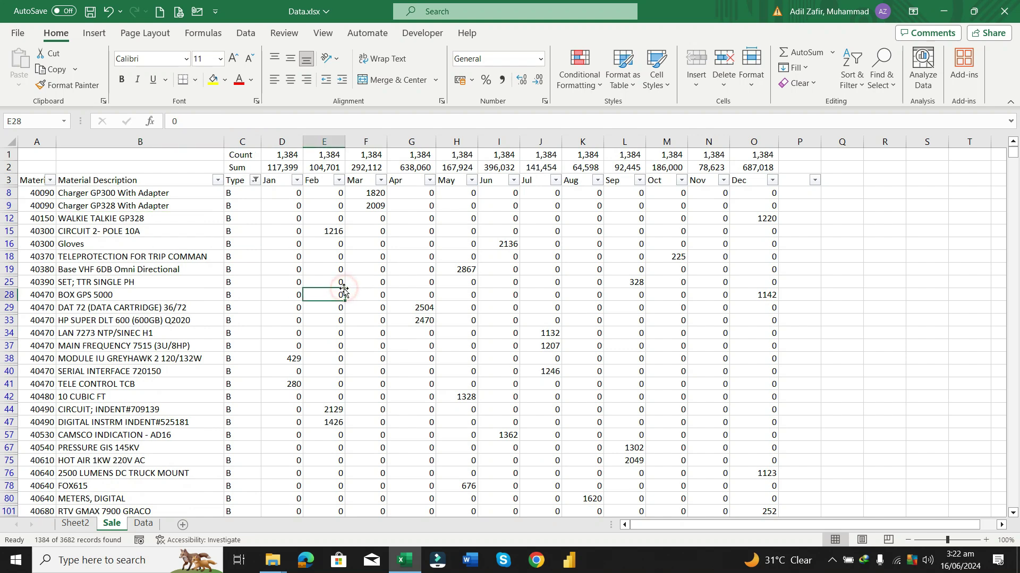
pyautogui.click(244, 33)
pyautogui.click(573, 58)
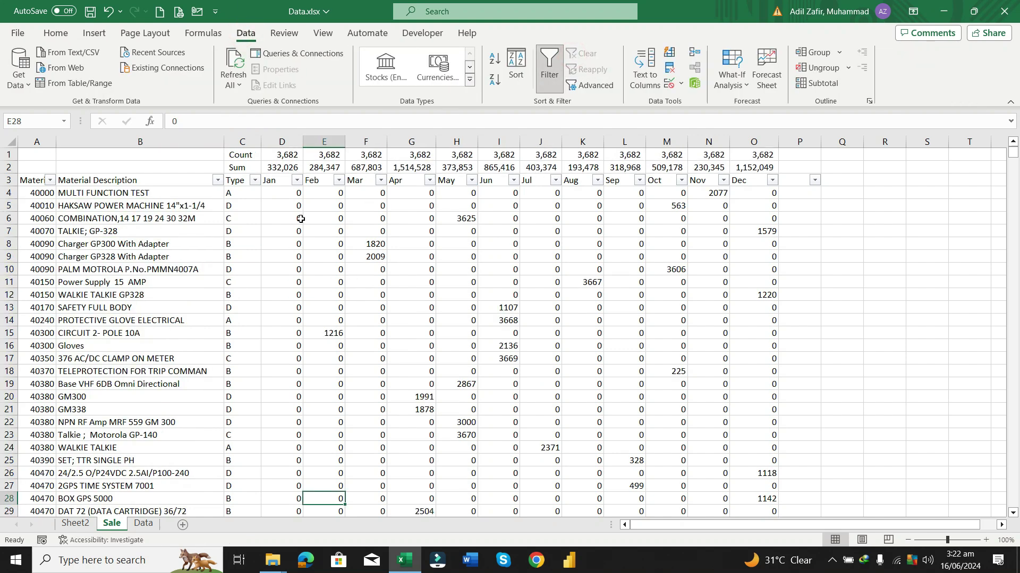
pyautogui.click(208, 257)
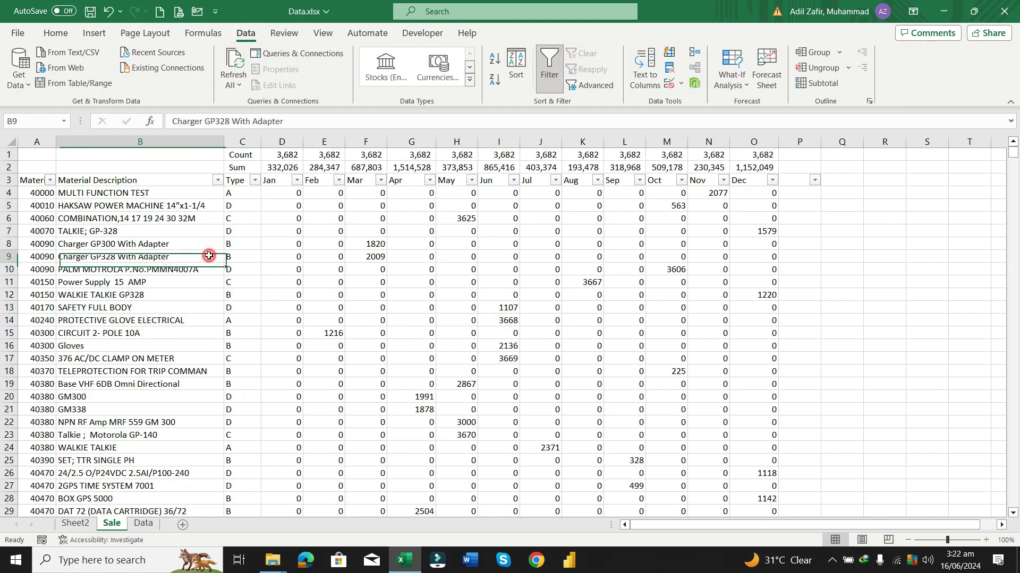
pyautogui.click(85, 33)
pyautogui.click(58, 33)
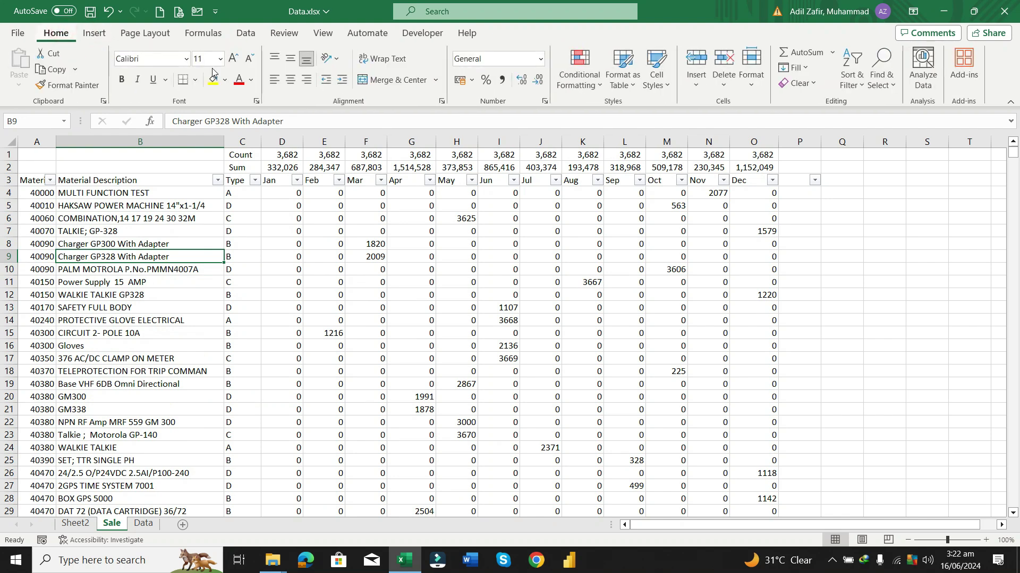
# Step: Format the sales data as a table with headers
pyautogui.click(622, 72)
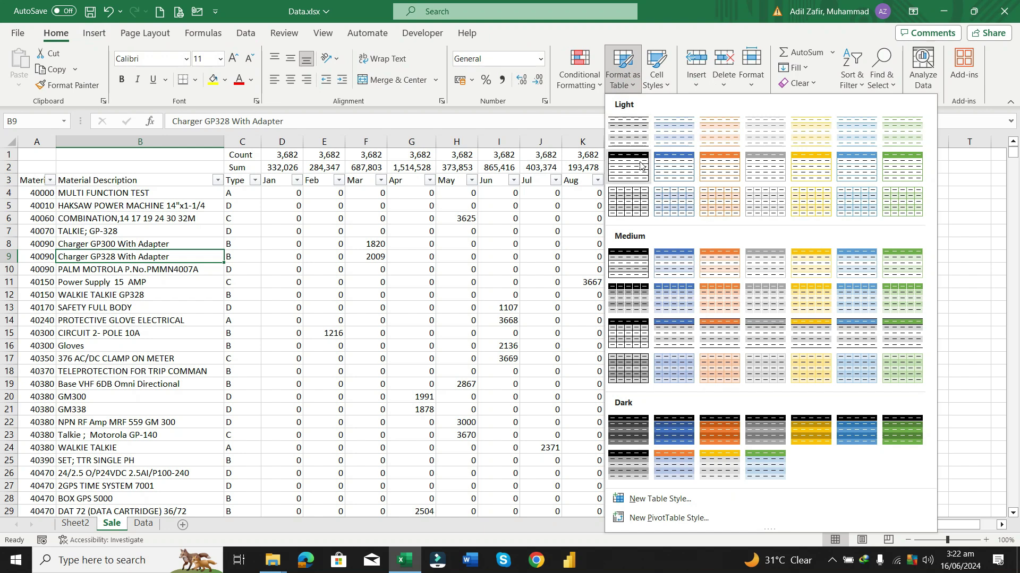
pyautogui.click(642, 165)
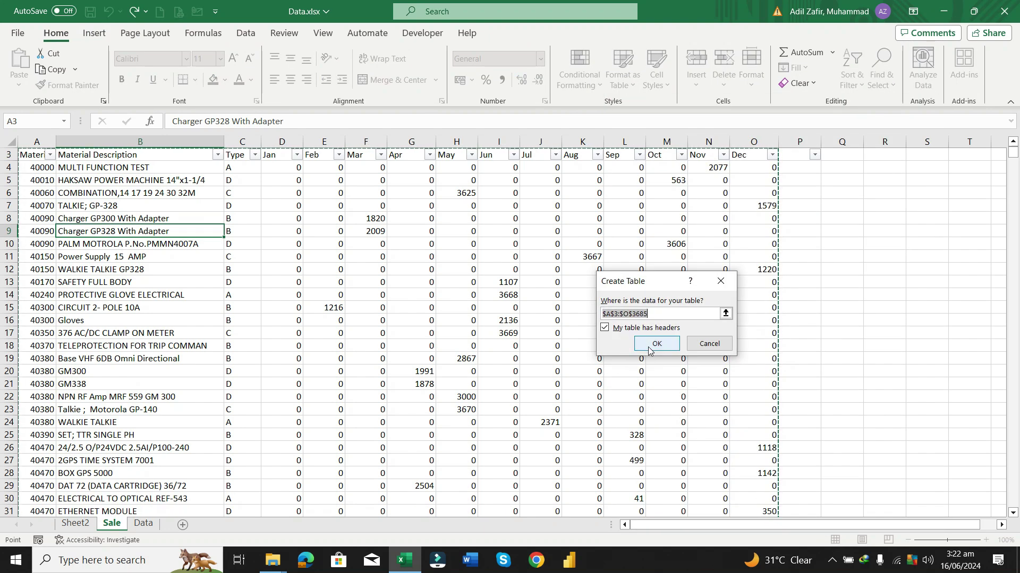
pyautogui.click(654, 345)
pyautogui.scroll(1, 518, 350)
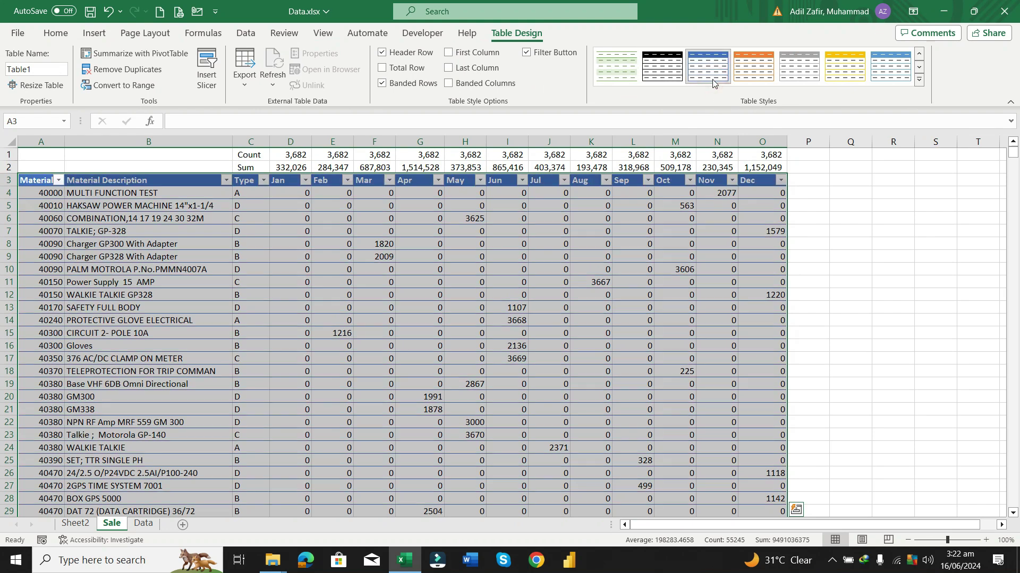
# Step: Try dark grey and orange table styles, then settle on the first plain Light style
pyautogui.click(831, 69)
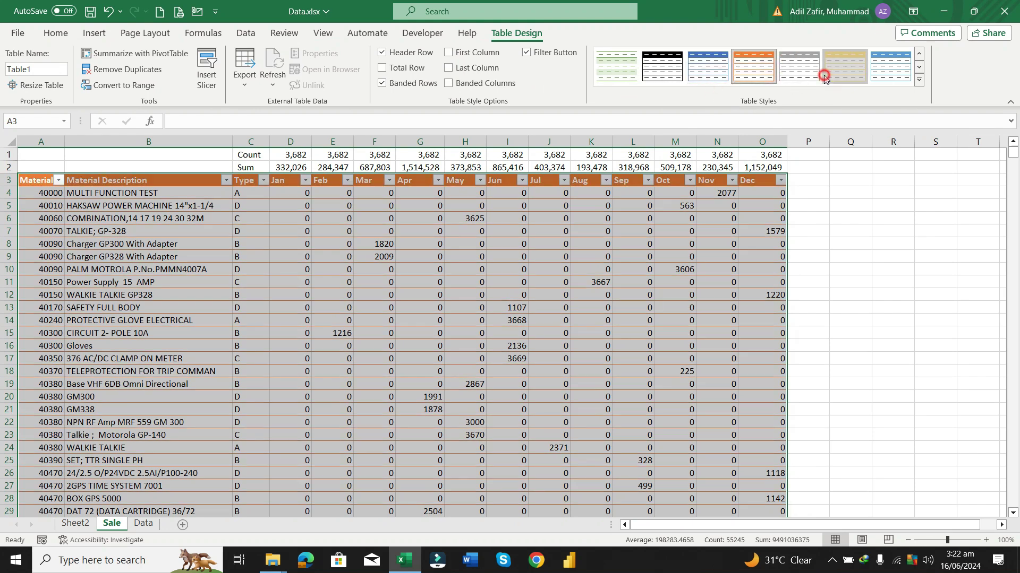
pyautogui.click(919, 80)
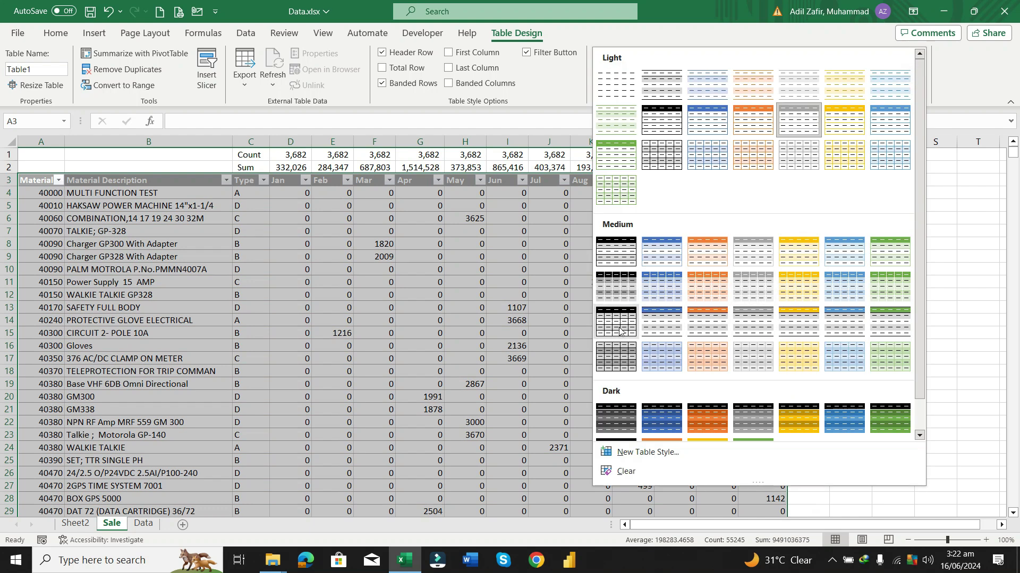
pyautogui.click(619, 350)
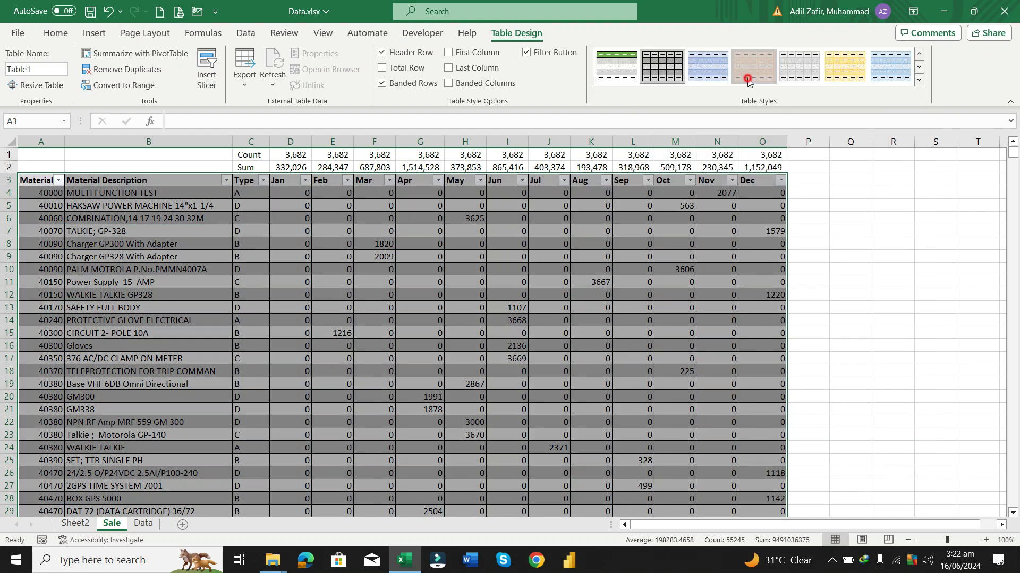
pyautogui.click(753, 66)
pyautogui.click(917, 82)
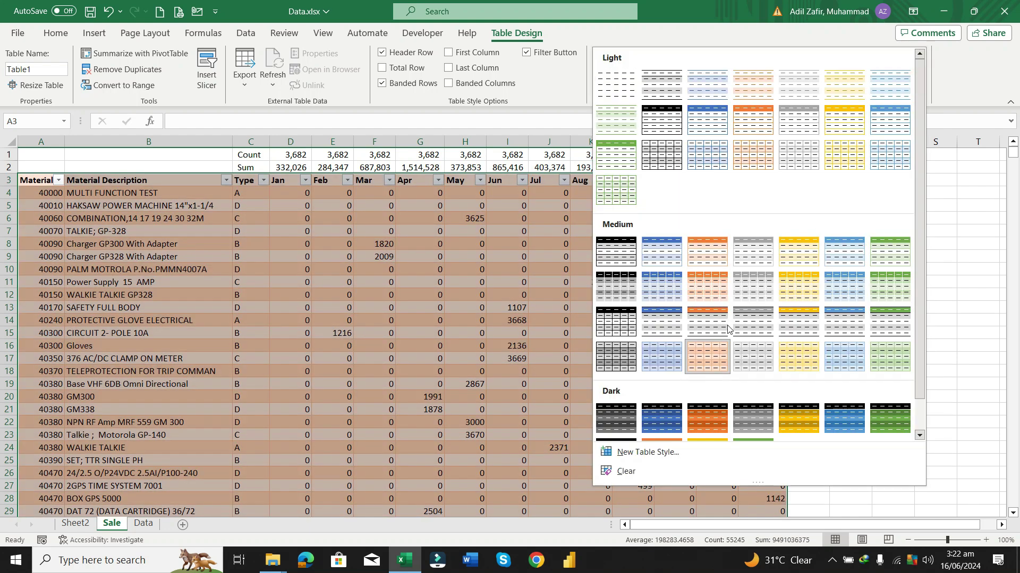
pyautogui.scroll(-1, 771, 287)
pyautogui.scroll(1, 771, 287)
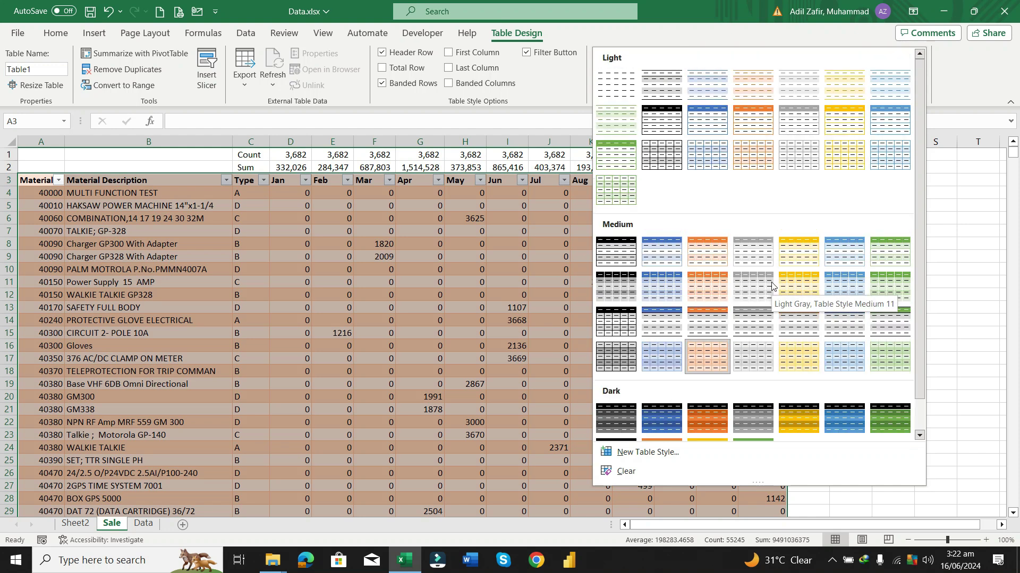
pyautogui.click(620, 86)
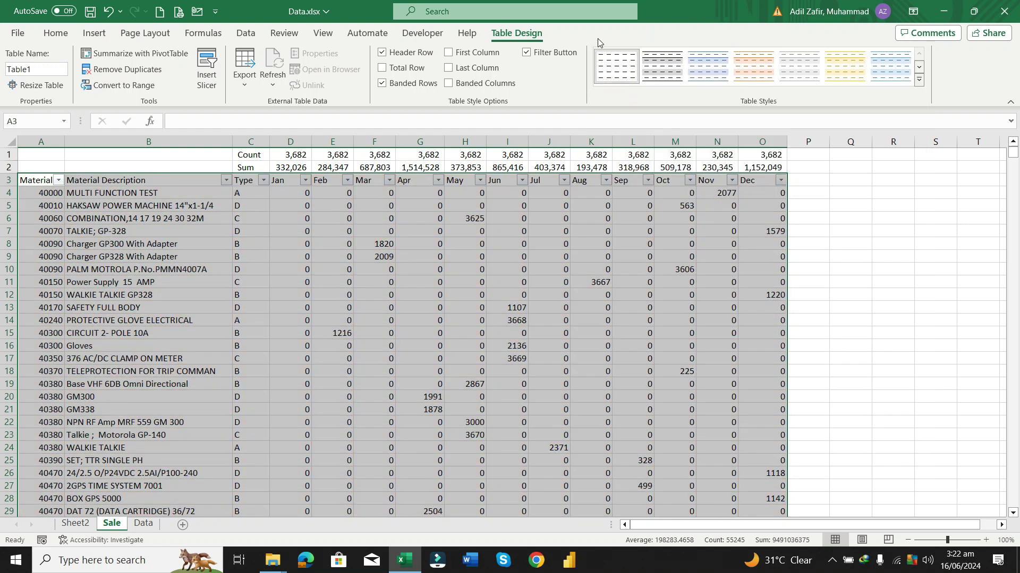
pyautogui.click(383, 318)
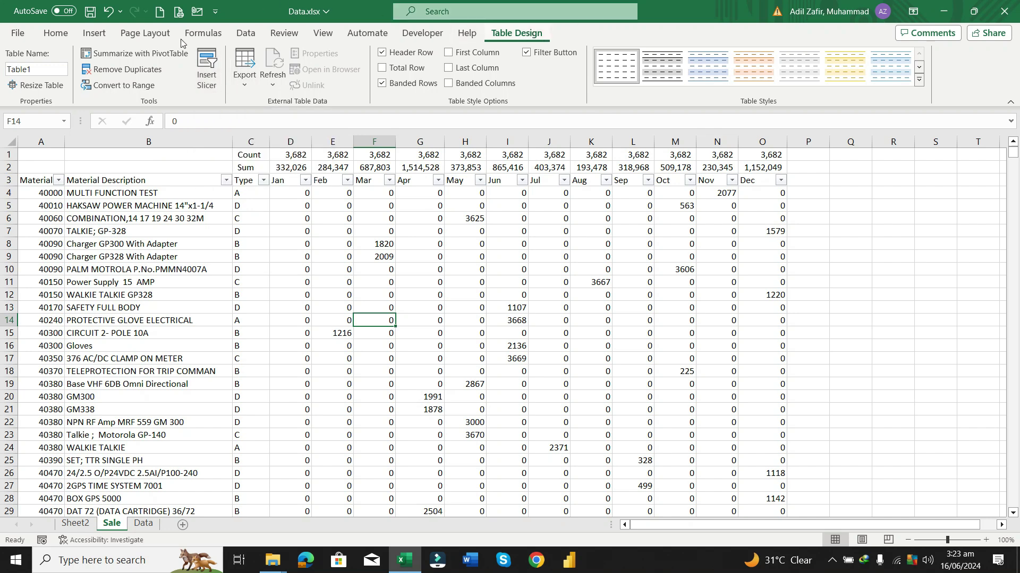
# Step: Insert a slicer for the Type column and place it right of the table
pyautogui.click(206, 68)
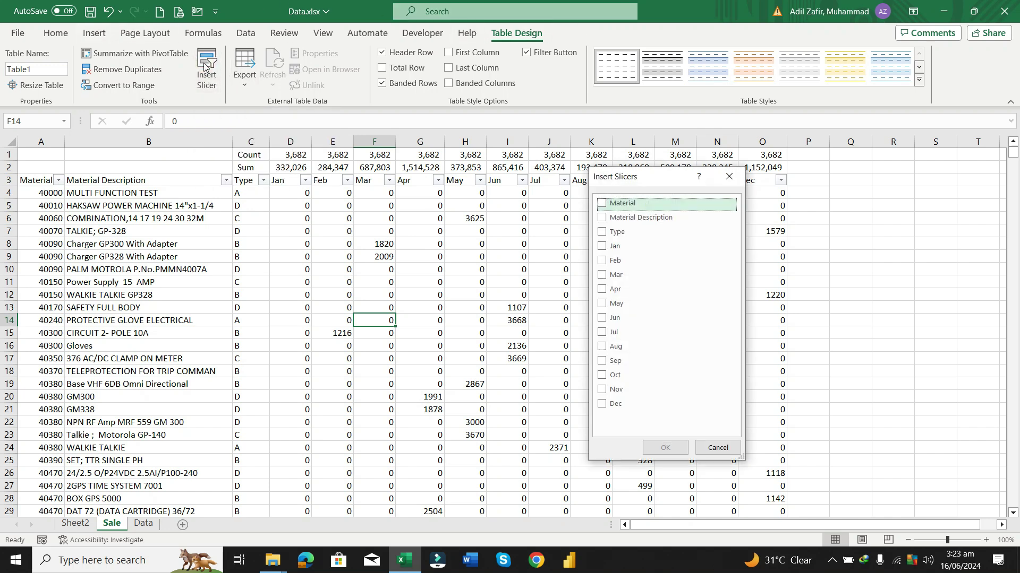
pyautogui.click(601, 234)
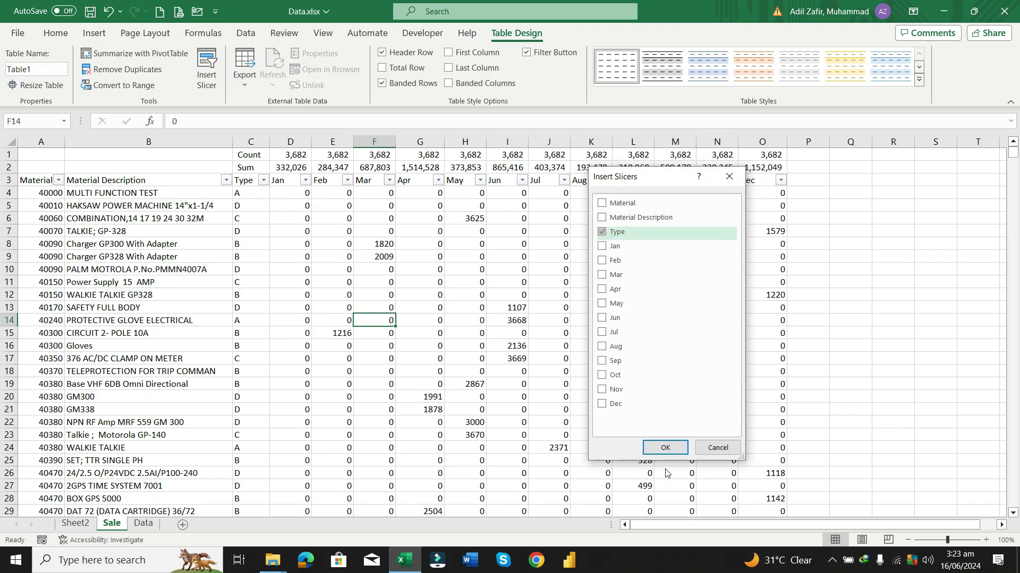
pyautogui.click(664, 450)
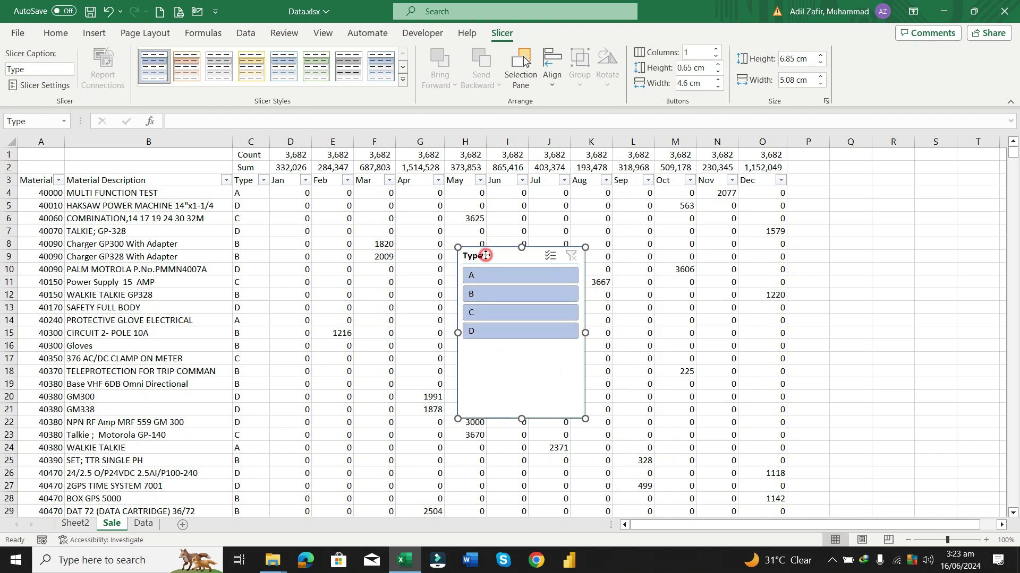
pyautogui.moveTo(487, 254); pyautogui.dragTo(860, 190)
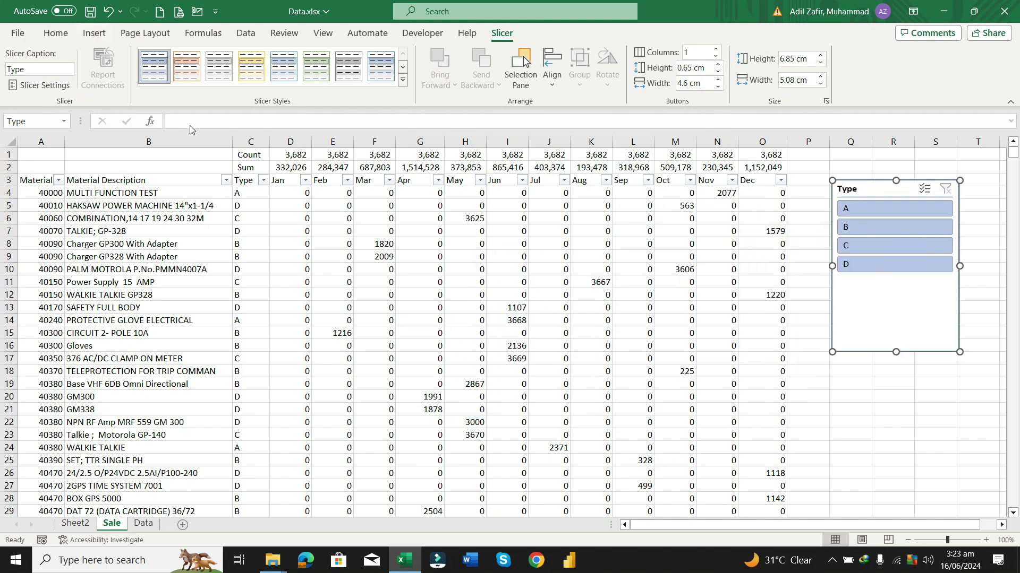
pyautogui.click(263, 182)
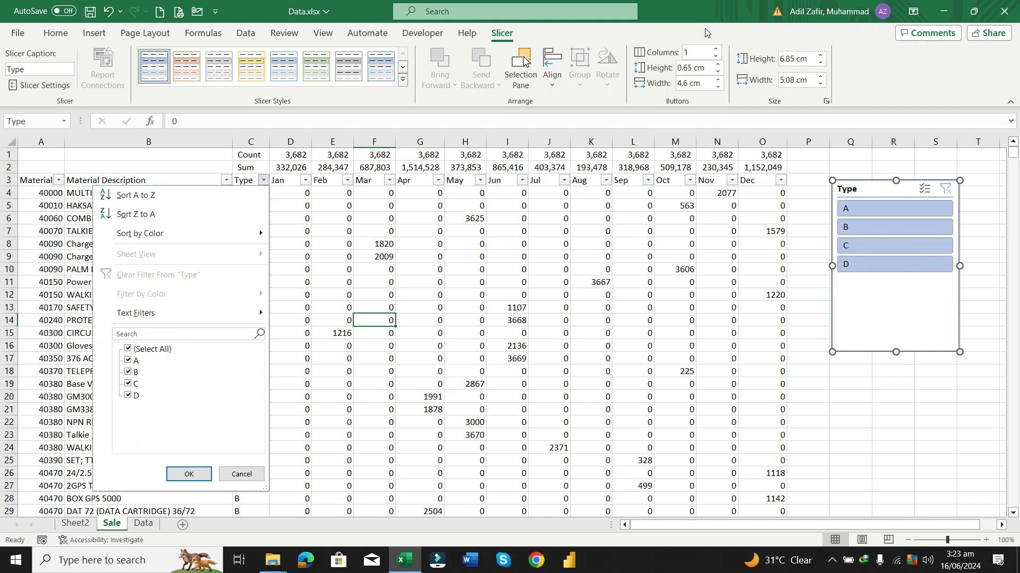
# Step: Close the filter list and filter by slicer Types A, B, C, then D
pyautogui.press('Escape')
pyautogui.press('Escape')
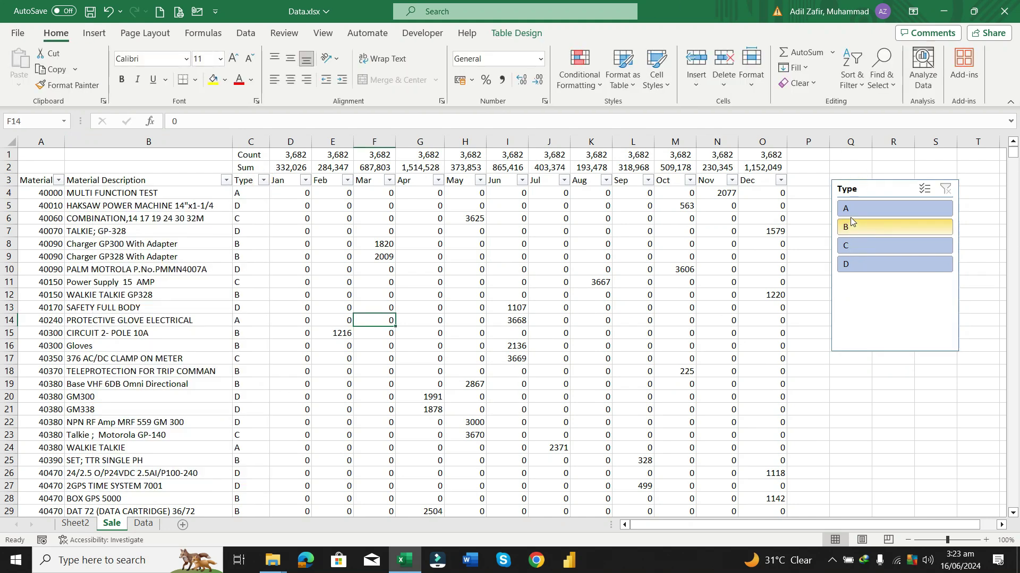
pyautogui.click(851, 212)
pyautogui.click(853, 225)
pyautogui.click(860, 247)
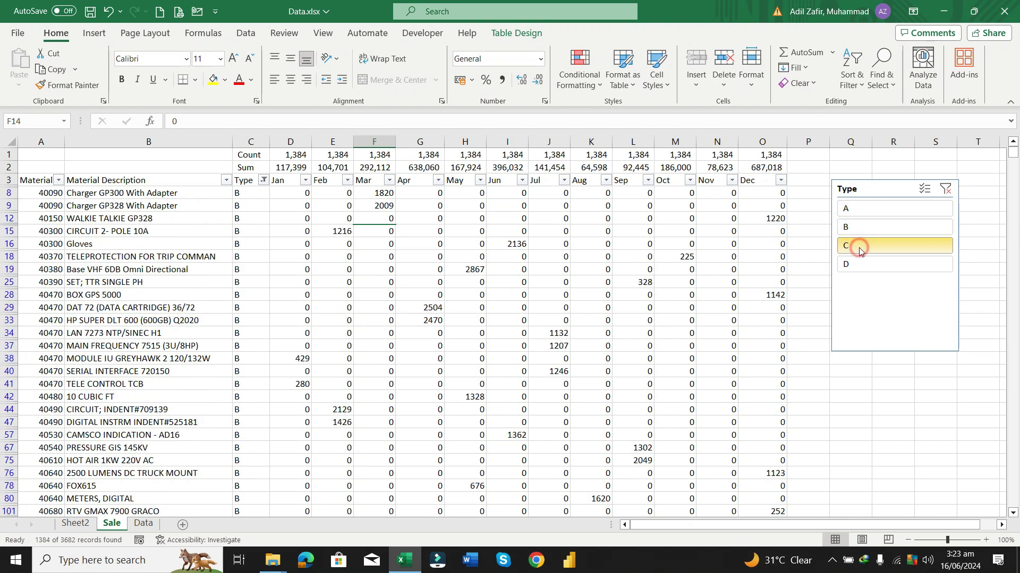
pyautogui.click(863, 267)
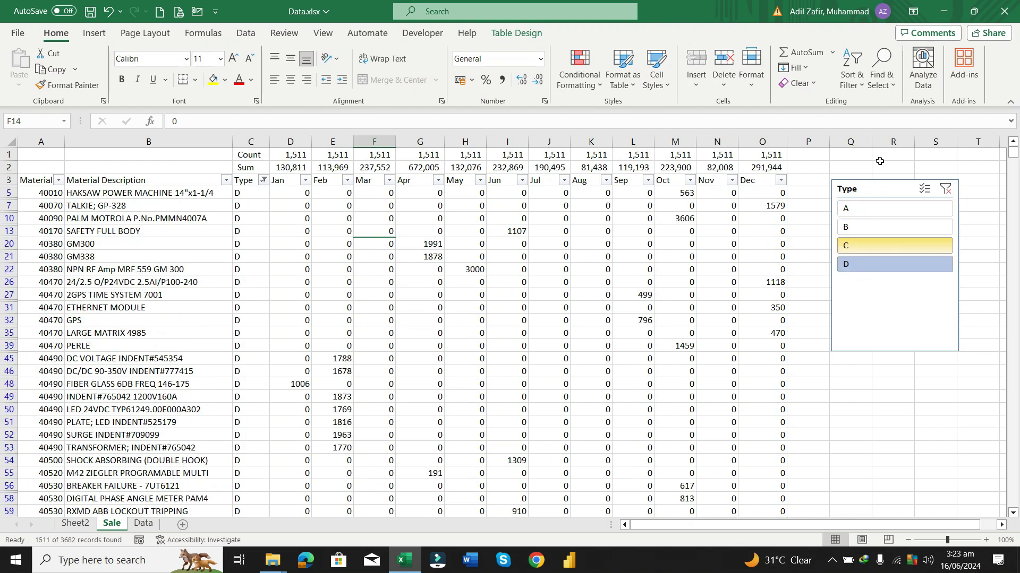
# Step: Center and middle-align the Count and Sum values in rows 1–2
pyautogui.moveTo(11, 154); pyautogui.dragTo(10, 185)
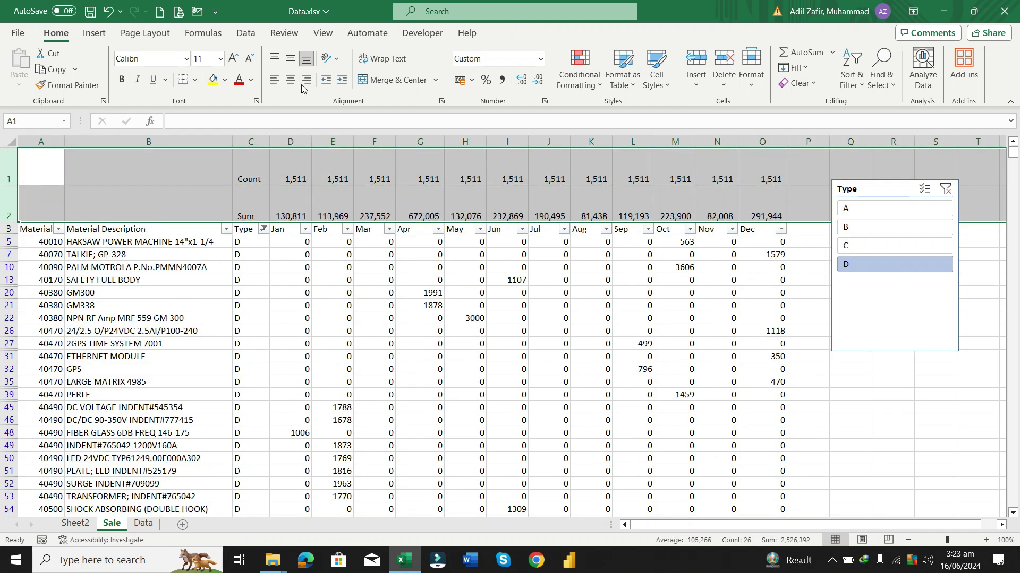
pyautogui.click(291, 80)
pyautogui.click(290, 58)
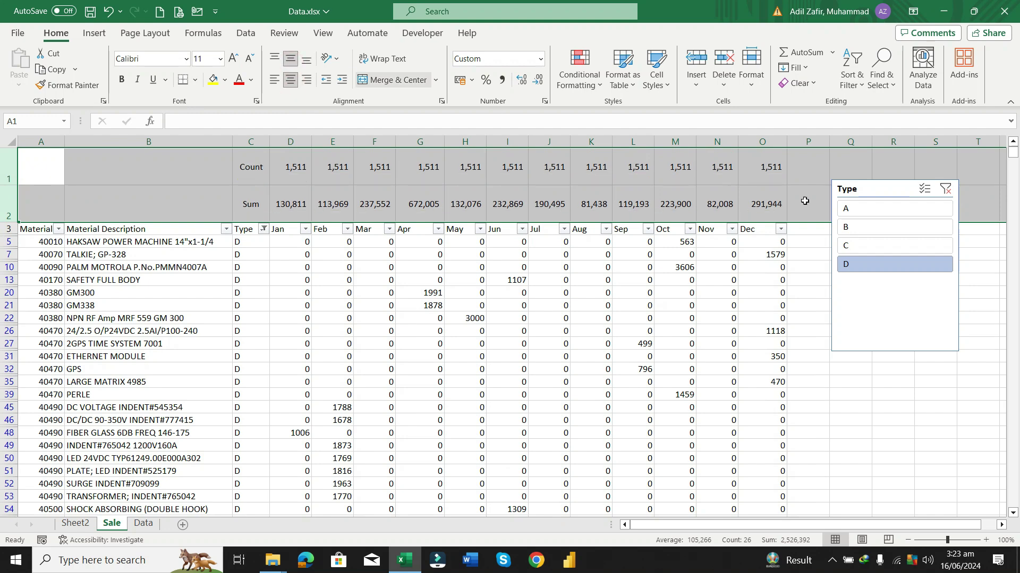
pyautogui.click(882, 189)
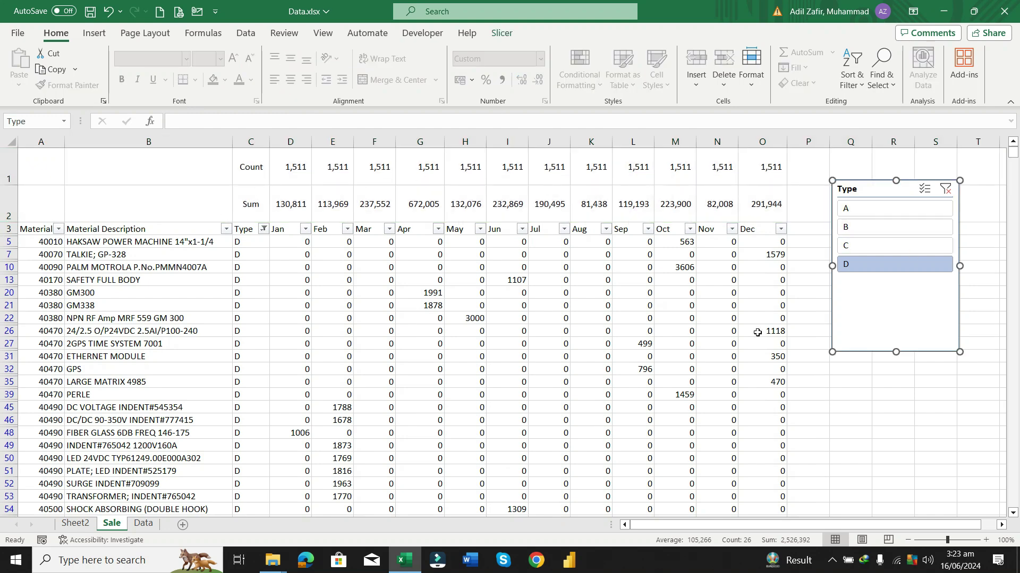
# Step: Move the Type slicer to the top-left above the table and resize it to fit rows 1–2
pyautogui.moveTo(912, 195)
pyautogui.mouseDown()
pyautogui.moveTo(184, 180)
pyautogui.moveTo(64, 154)
pyautogui.moveTo(83, 160)
pyautogui.mouseUp()
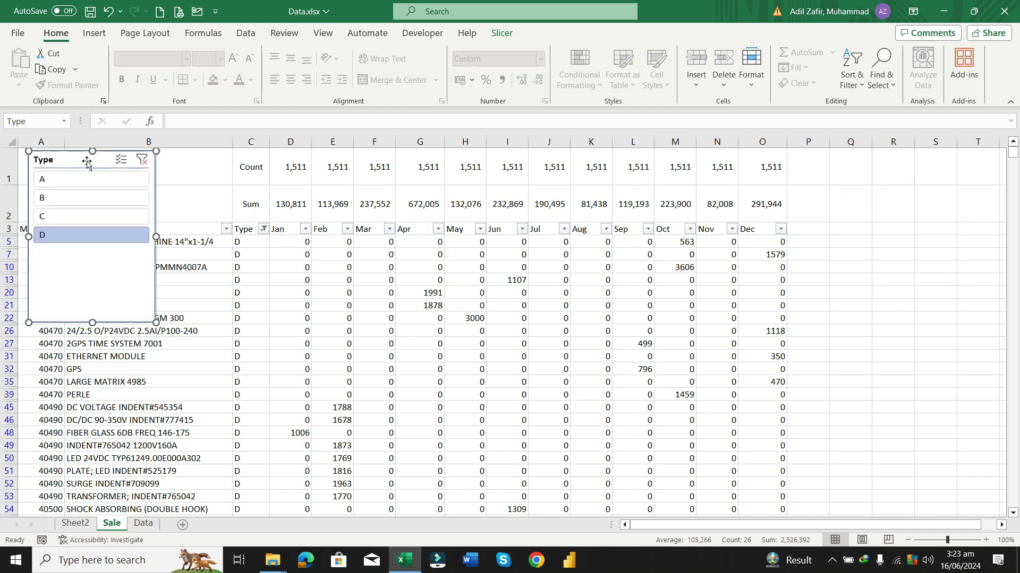
pyautogui.click(95, 326)
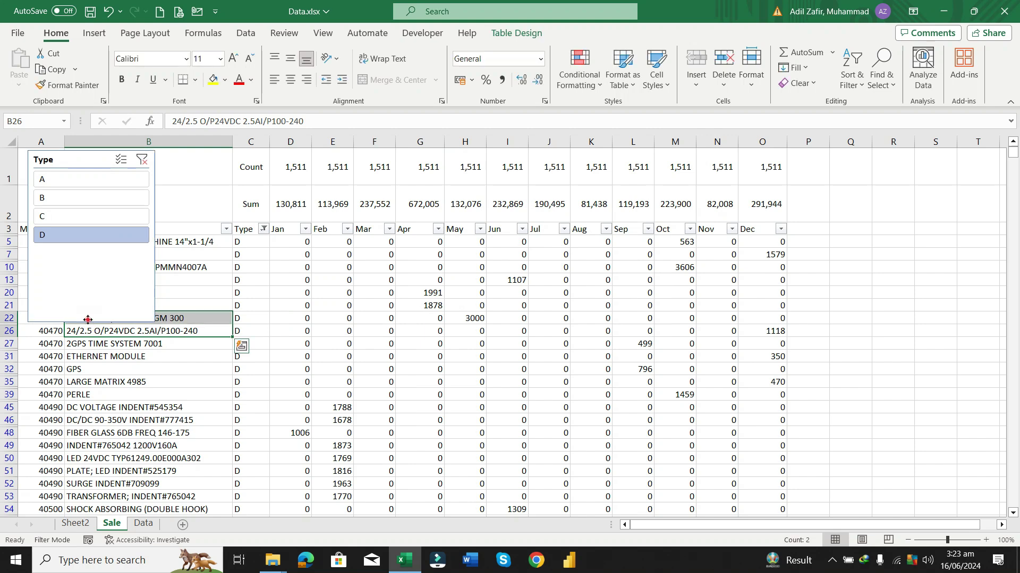
pyautogui.click(89, 321)
pyautogui.moveTo(92, 323); pyautogui.dragTo(90, 219)
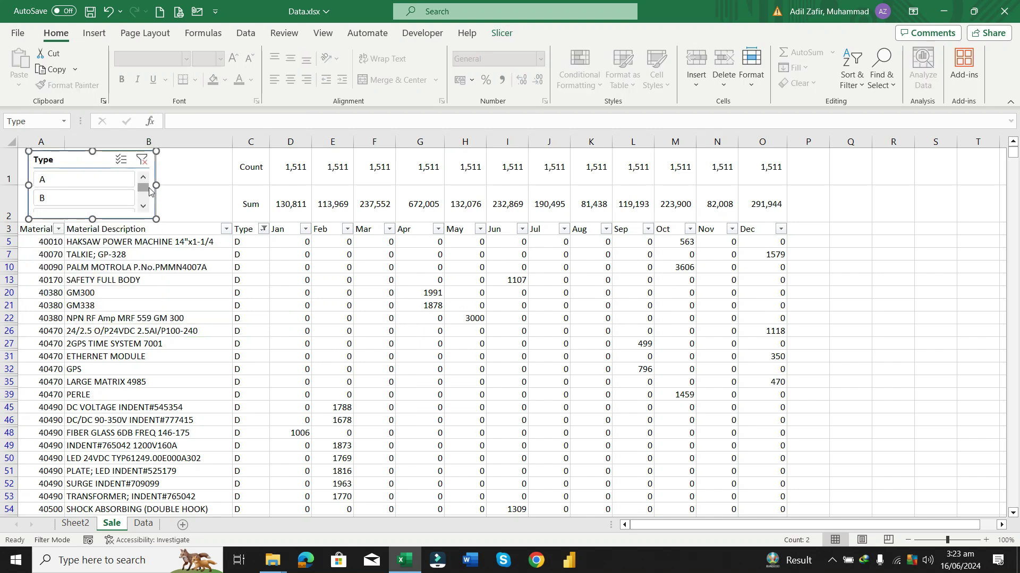
pyautogui.moveTo(156, 185); pyautogui.dragTo(229, 185)
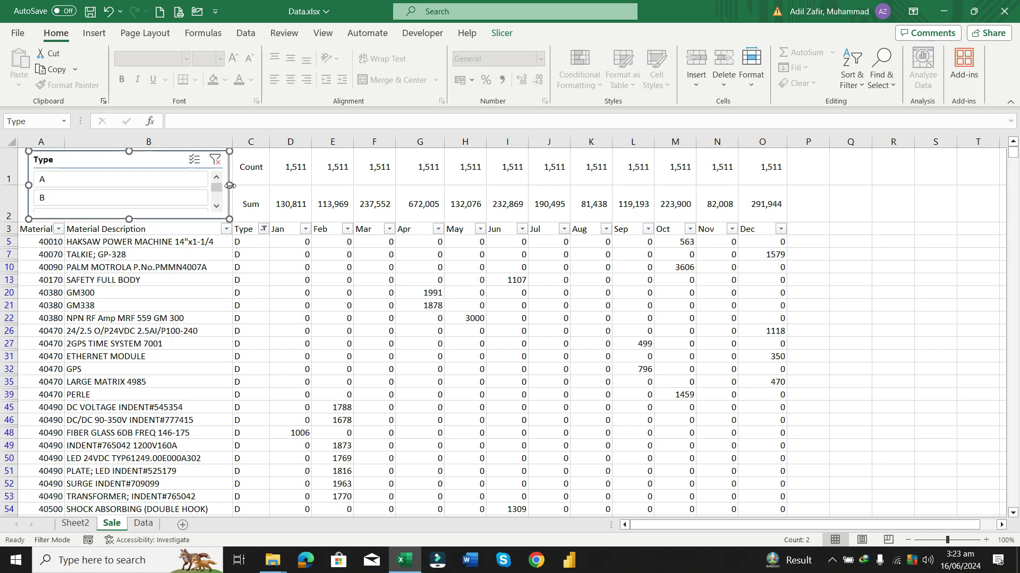
# Step: Set the slicer's buttons to 2 columns
pyautogui.click(502, 33)
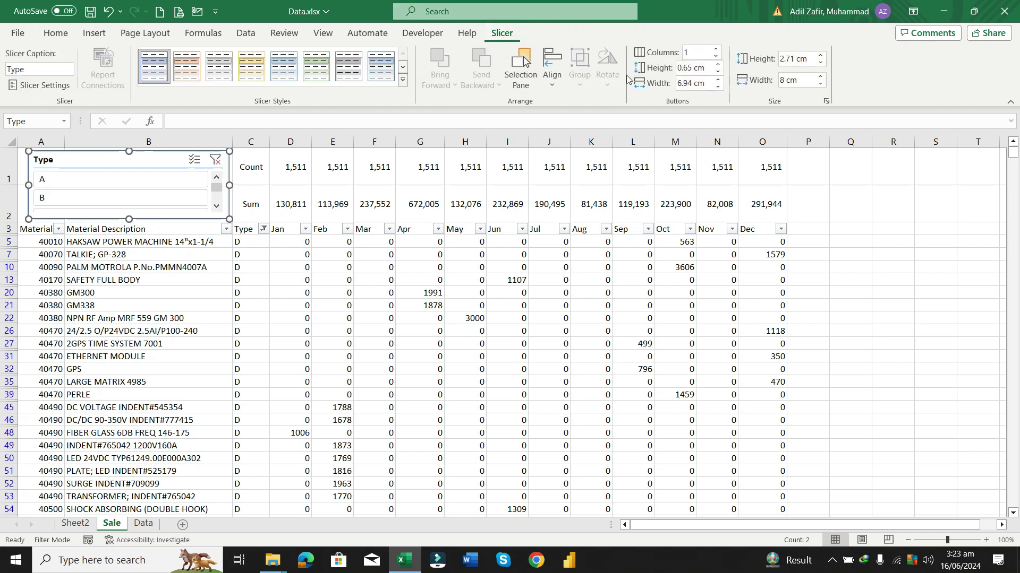
pyautogui.click(715, 49)
pyautogui.click(715, 49)
pyautogui.click(715, 49)
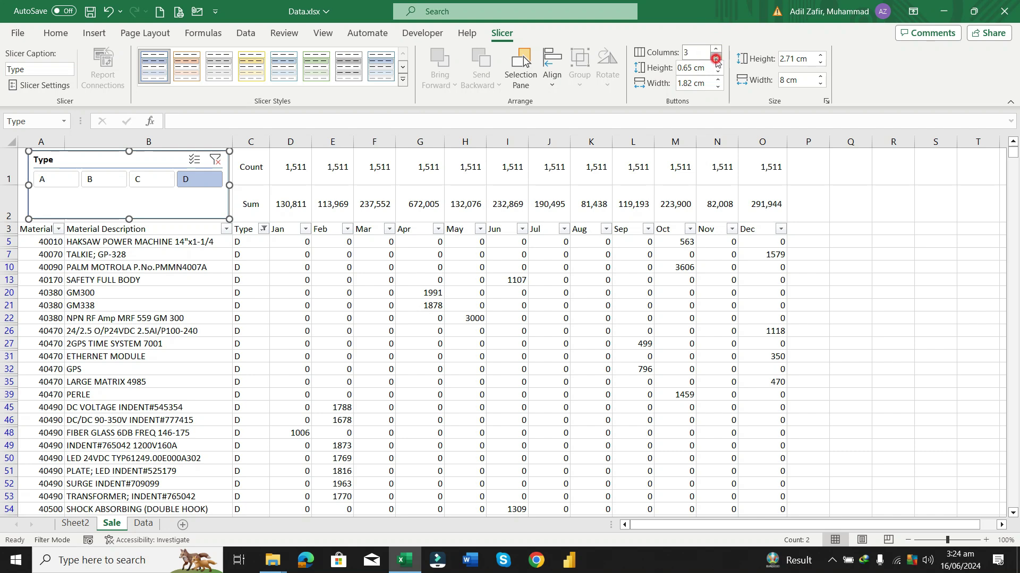
pyautogui.click(715, 60)
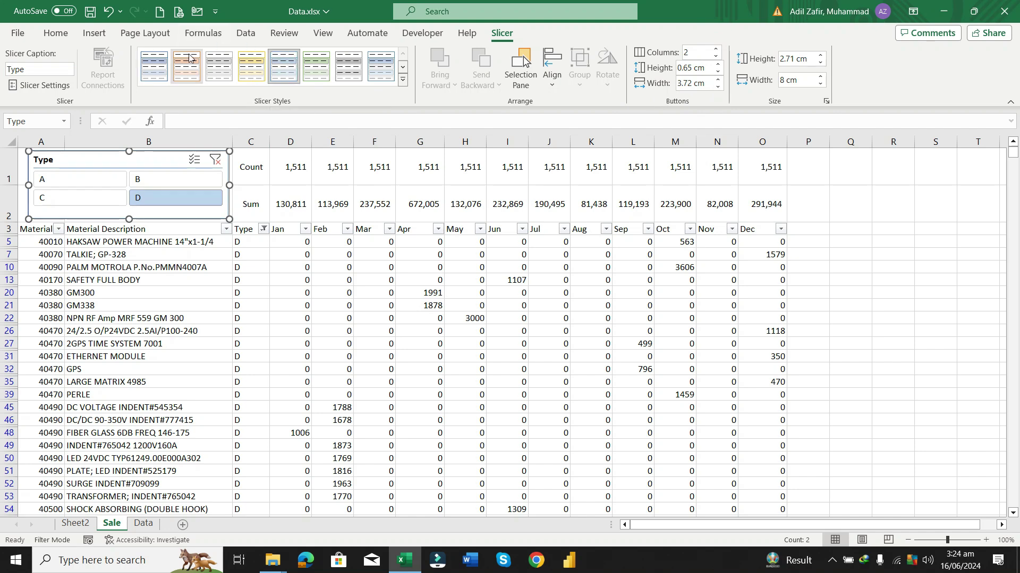
pyautogui.click(399, 201)
pyautogui.click(245, 342)
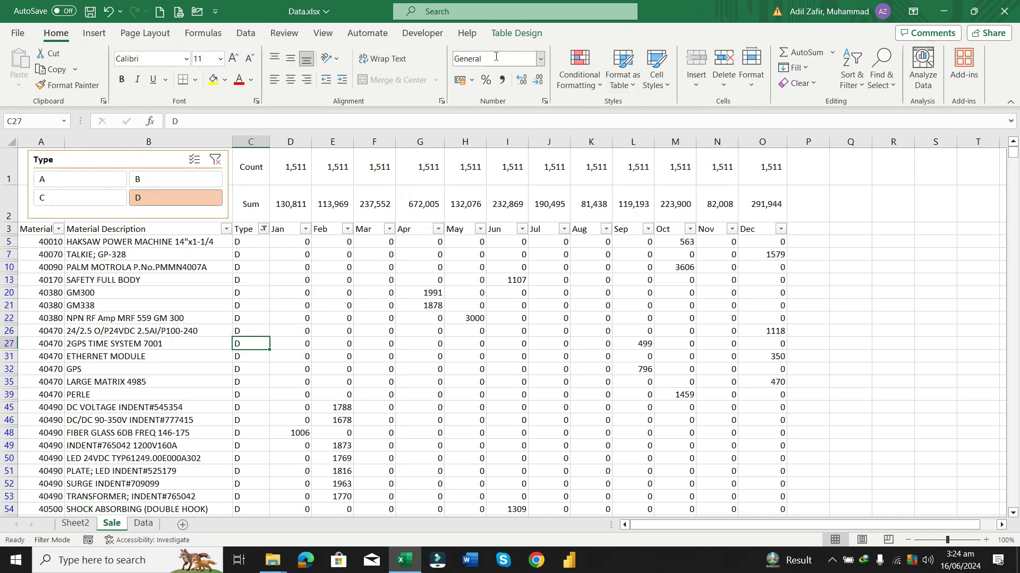
# Step: Apply the orange Medium table style to Table1
pyautogui.click(499, 34)
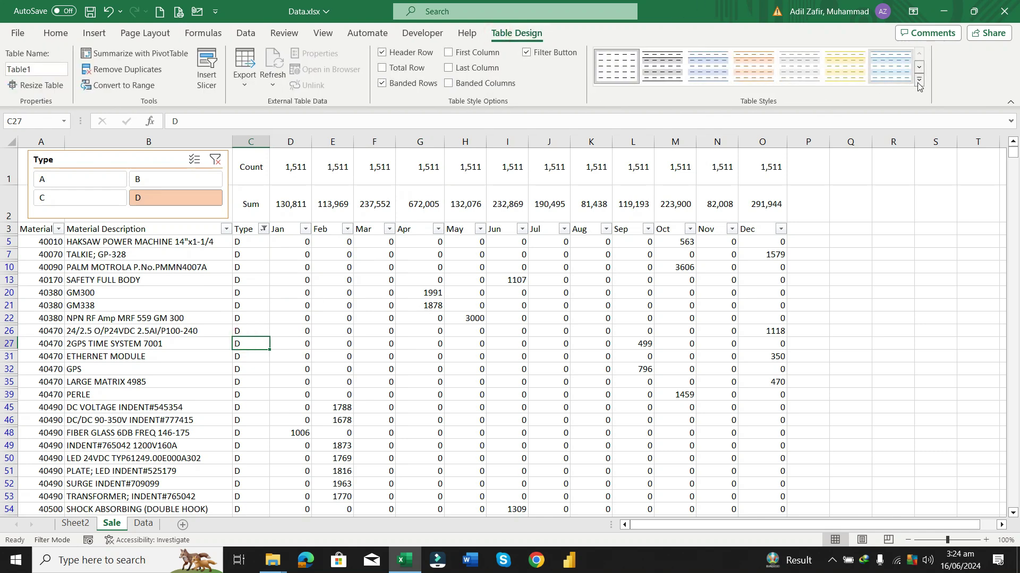
pyautogui.click(918, 80)
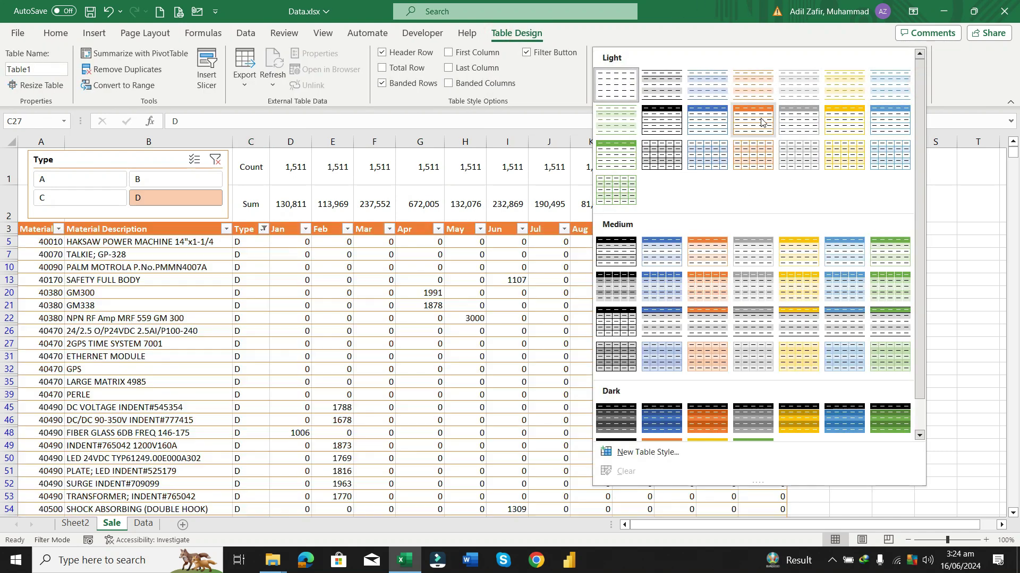
pyautogui.click(761, 122)
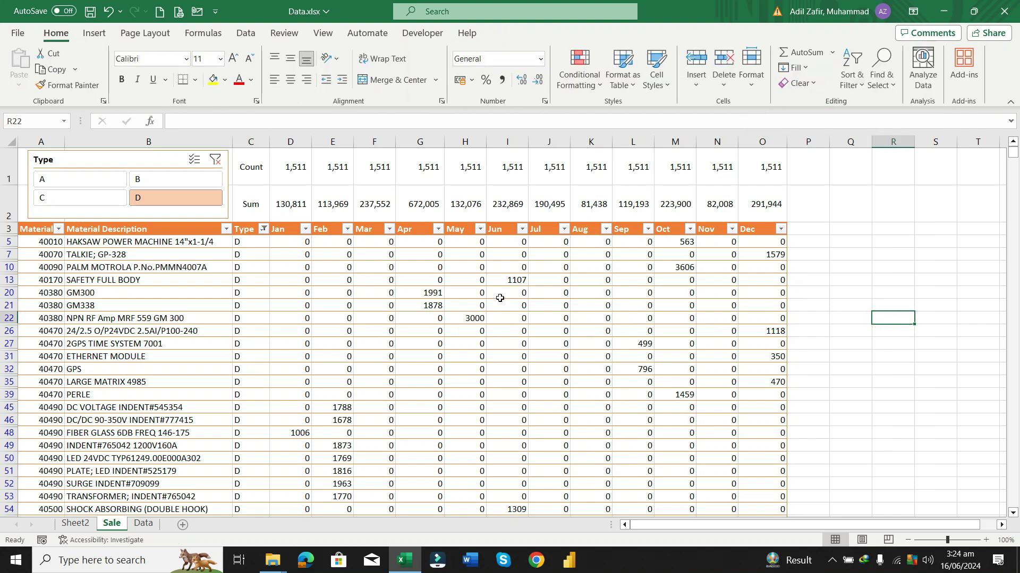
# Step: Test the slicer: filter Types B, A, C, D, clear the filter, then B and A
pyautogui.click(139, 179)
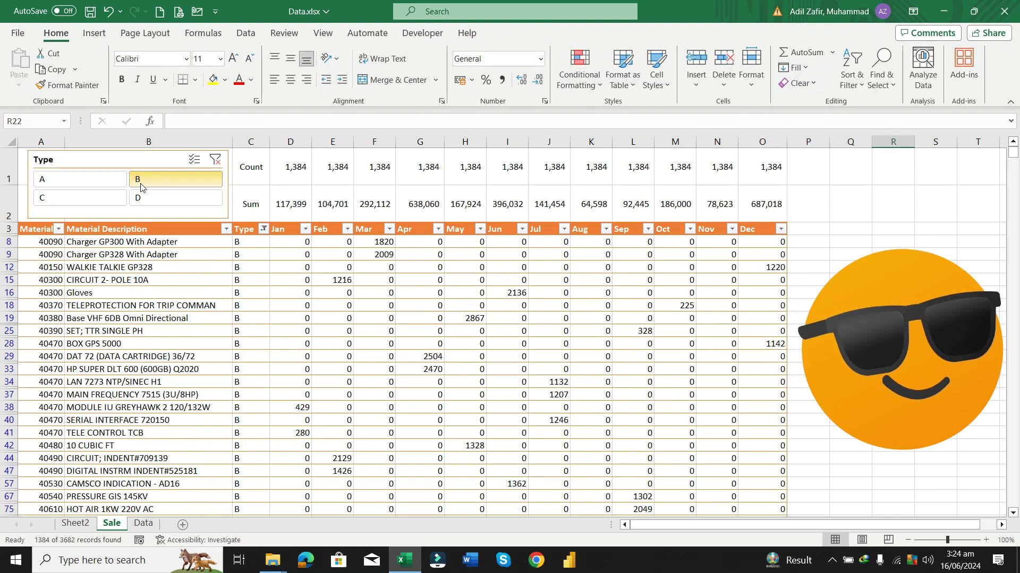
pyautogui.click(103, 183)
pyautogui.click(53, 197)
pyautogui.click(146, 195)
pyautogui.click(164, 179)
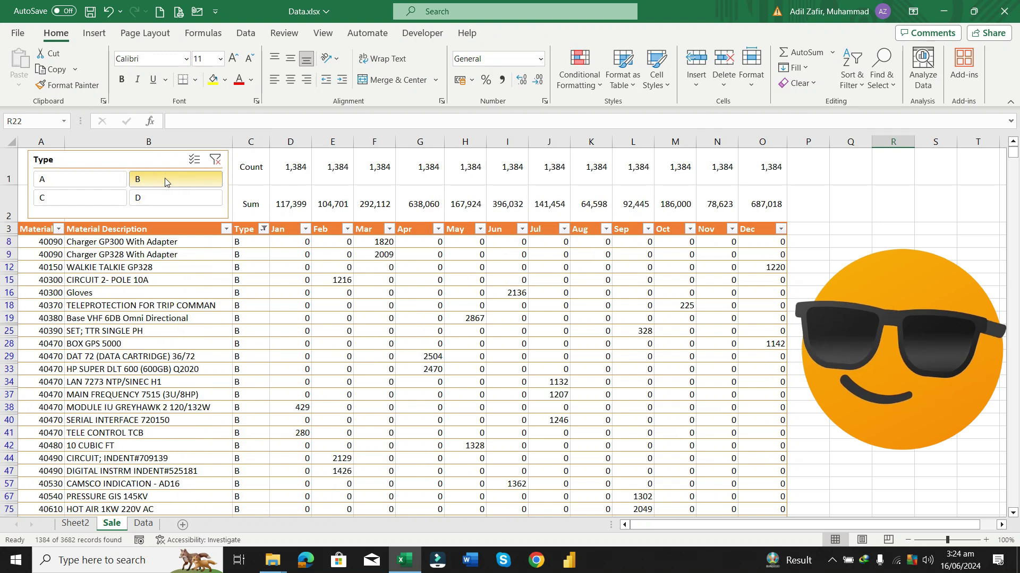
pyautogui.click(116, 182)
pyautogui.click(64, 198)
pyautogui.click(155, 203)
pyautogui.click(215, 159)
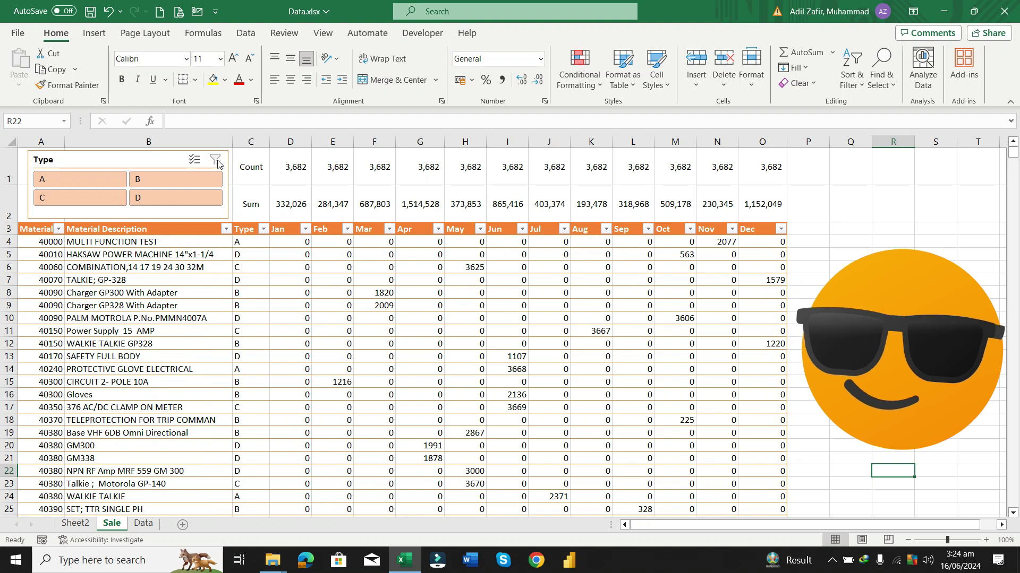
pyautogui.click(159, 180)
pyautogui.click(103, 187)
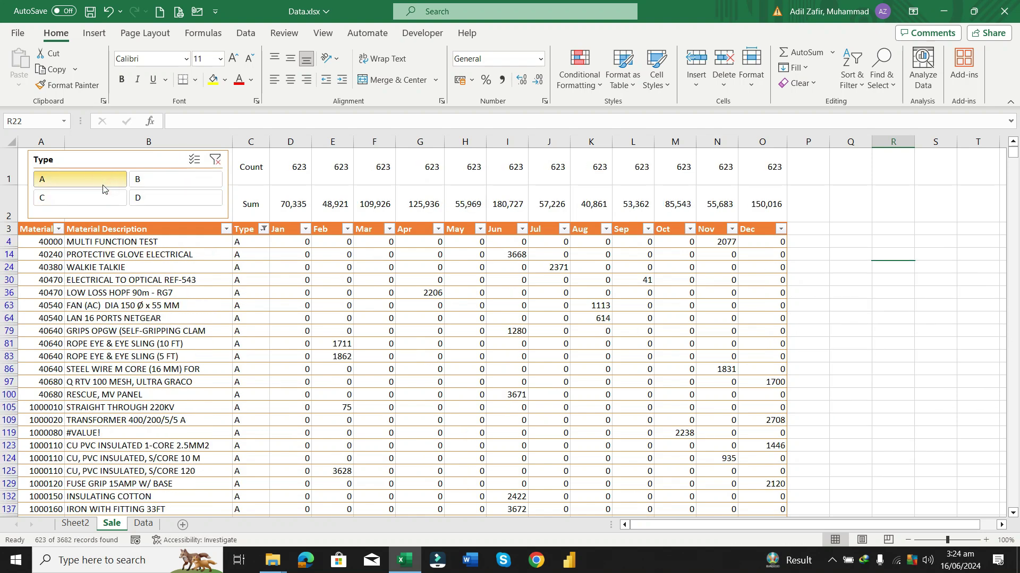